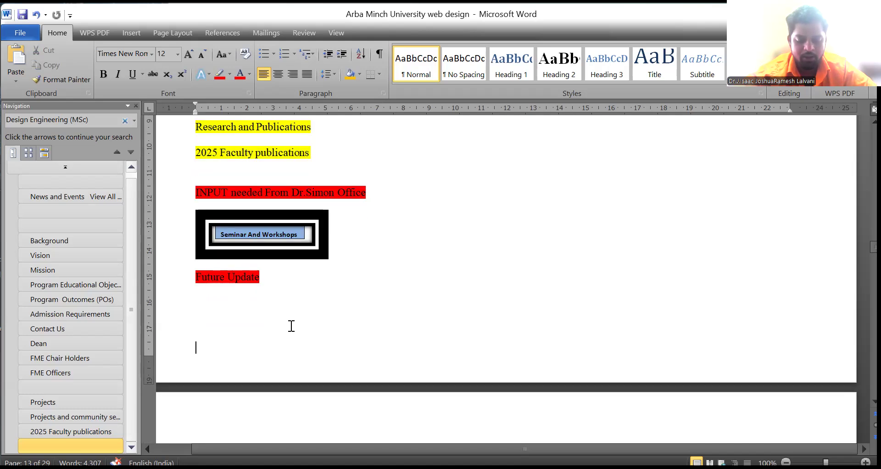
Step: Review the Staff section and its Faculty of Mechanical Engineering Ethiopian Academic Staff table through the last row
scroll(291, 326, "down", 6)
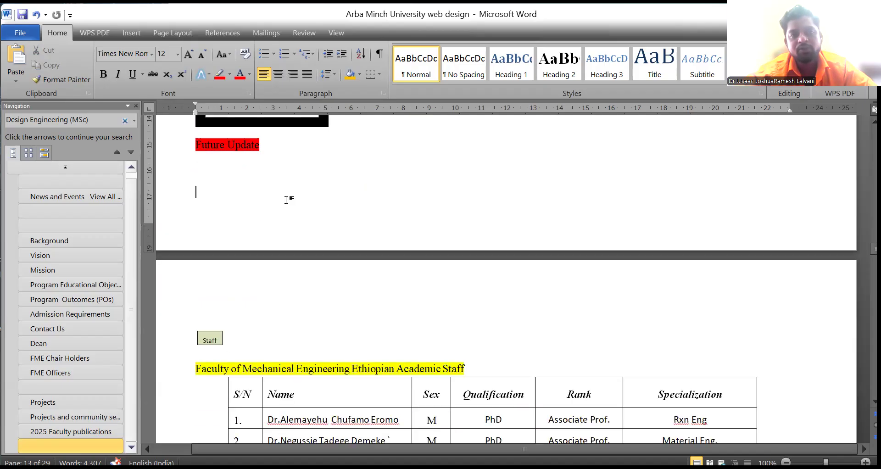
left_click(212, 340)
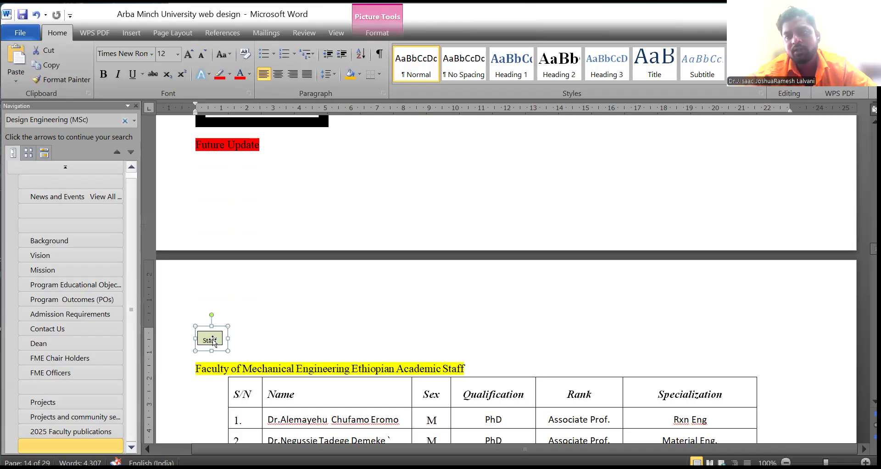
left_click_drag(192, 370, 479, 369)
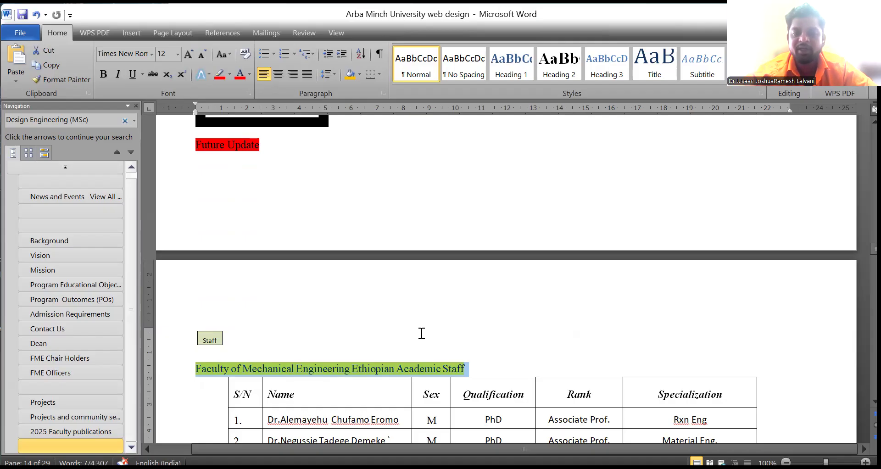
scroll(422, 333, "down", 3)
scroll(369, 197, "down", 3)
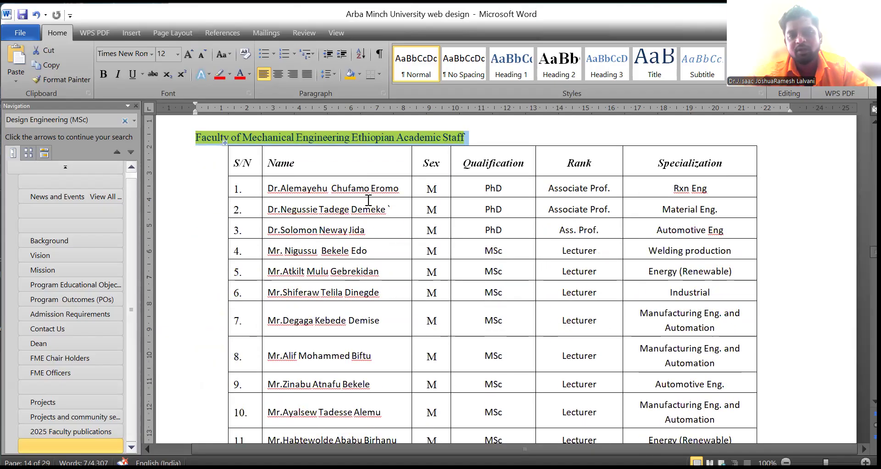
scroll(368, 203, "down", 5)
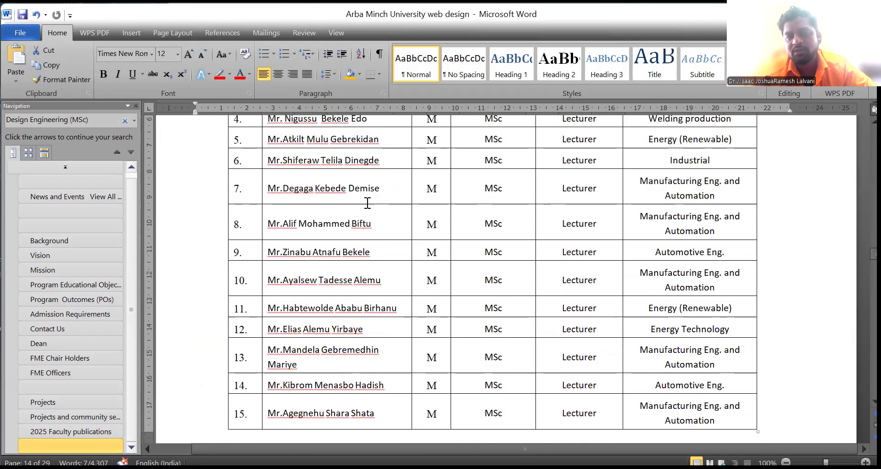
scroll(367, 203, "up", 2)
scroll(367, 202, "up", 2)
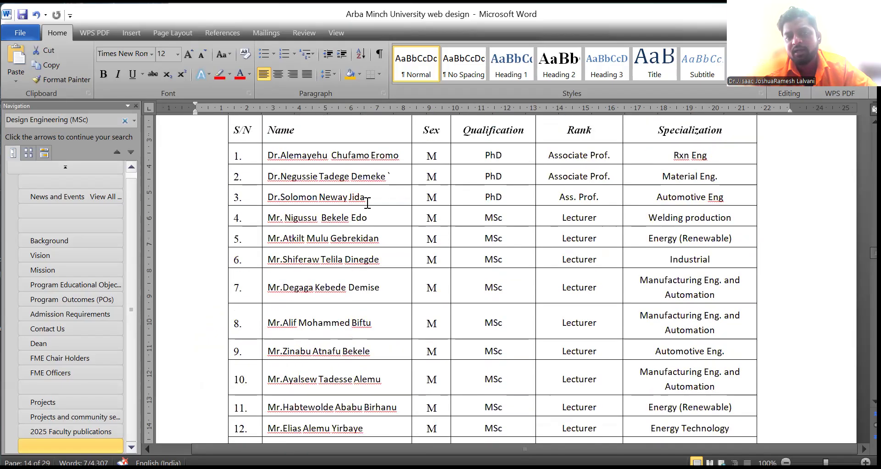
scroll(368, 203, "down", 2)
scroll(367, 203, "down", 8)
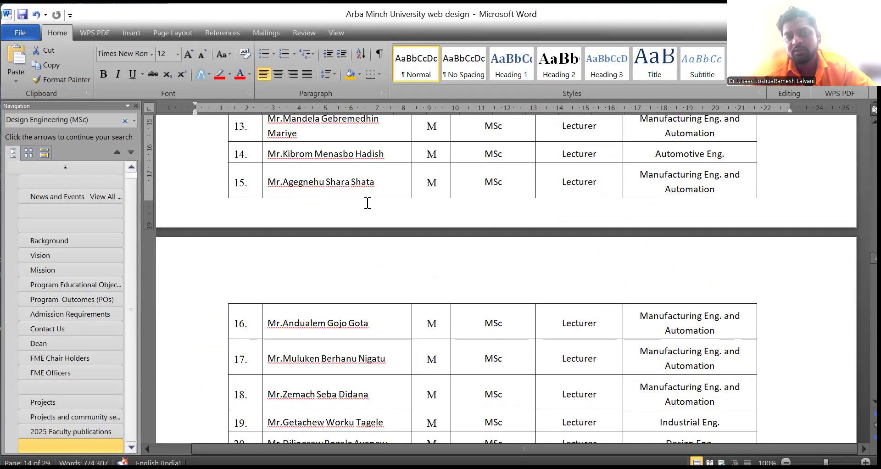
scroll(368, 203, "down", 11)
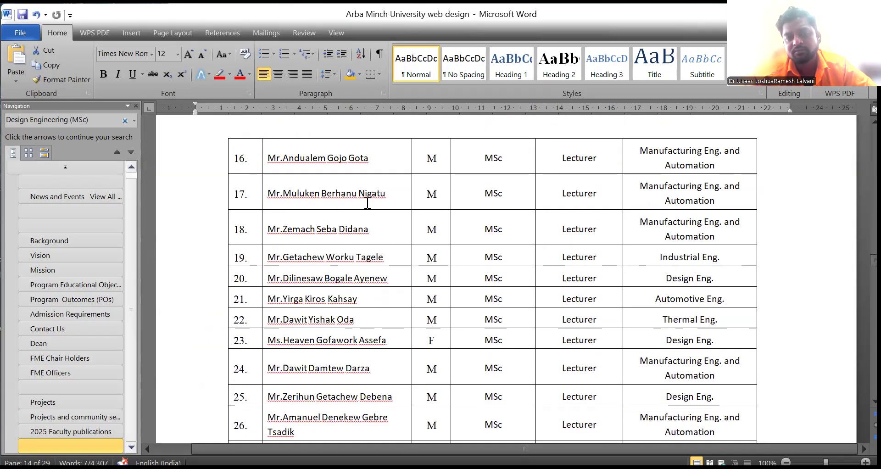
scroll(367, 203, "down", 7)
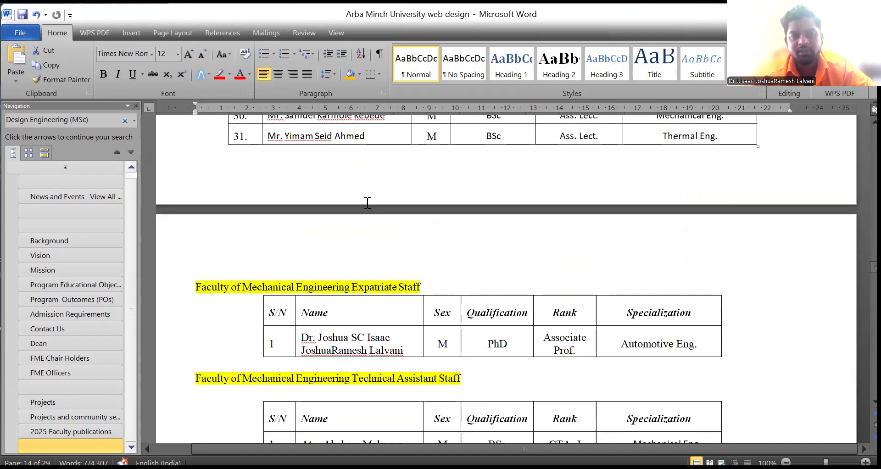
Step: Review the Expatriate Staff and Technical Assistant Staff headings and tables, selecting row 9 of the technical assistant table
triple_click(336, 286)
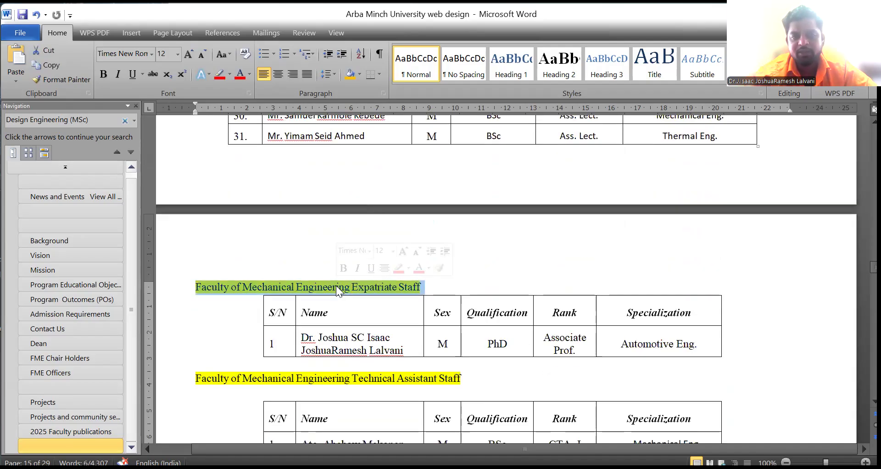
scroll(336, 285, "down", 3)
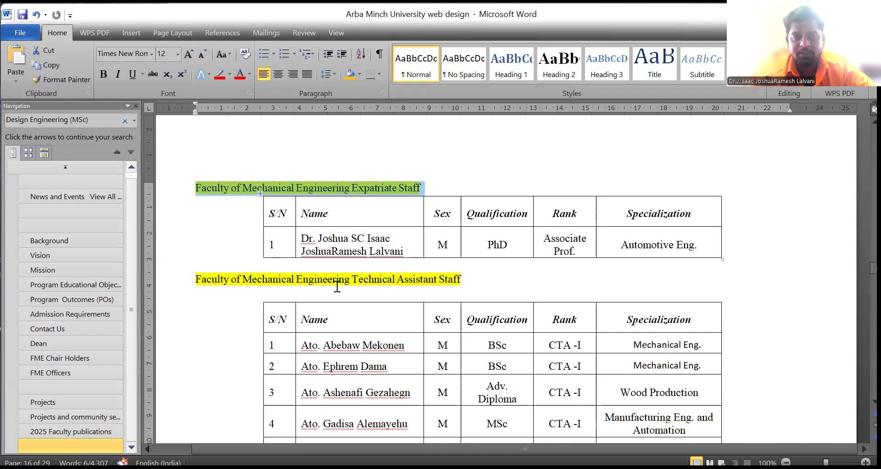
triple_click(337, 287)
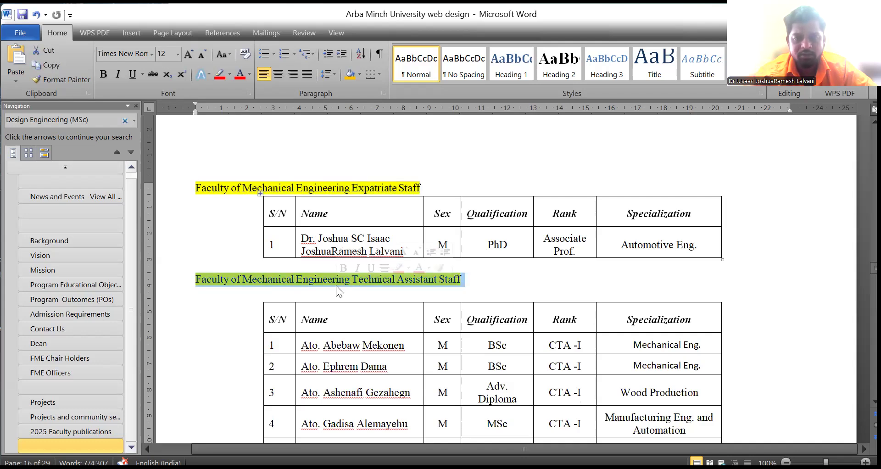
scroll(336, 285, "down", 20)
scroll(337, 286, "up", 6)
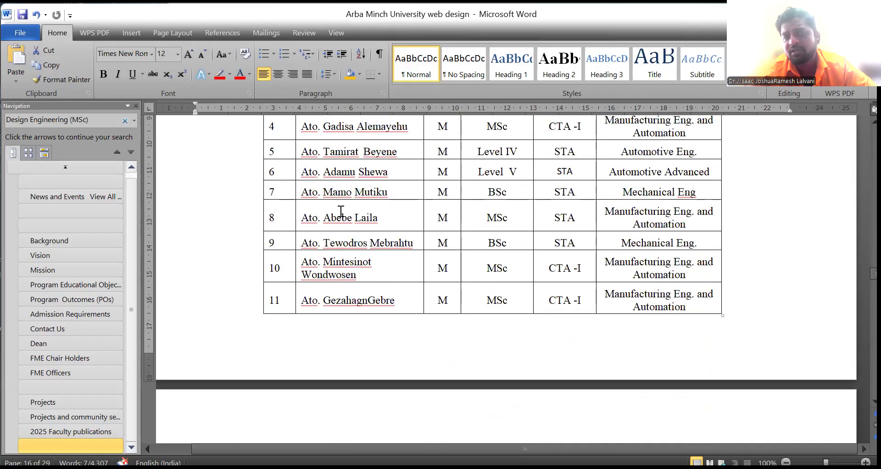
left_click_drag(346, 246, 615, 239)
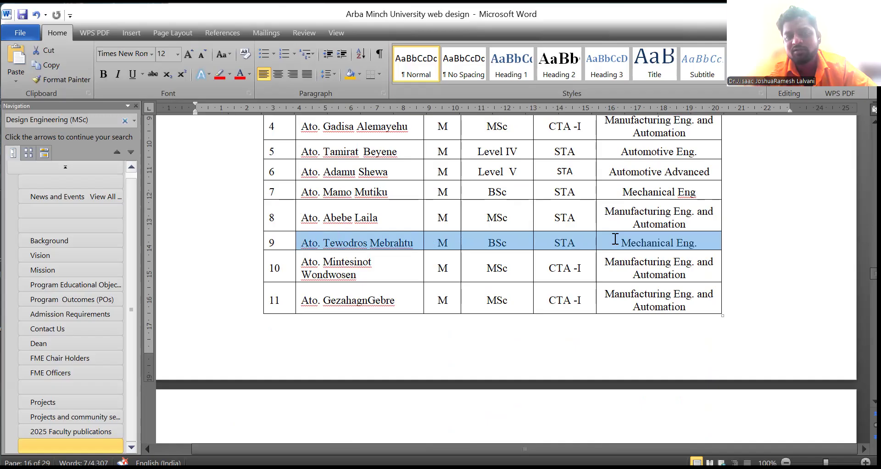
left_click_drag(615, 239, 616, 242)
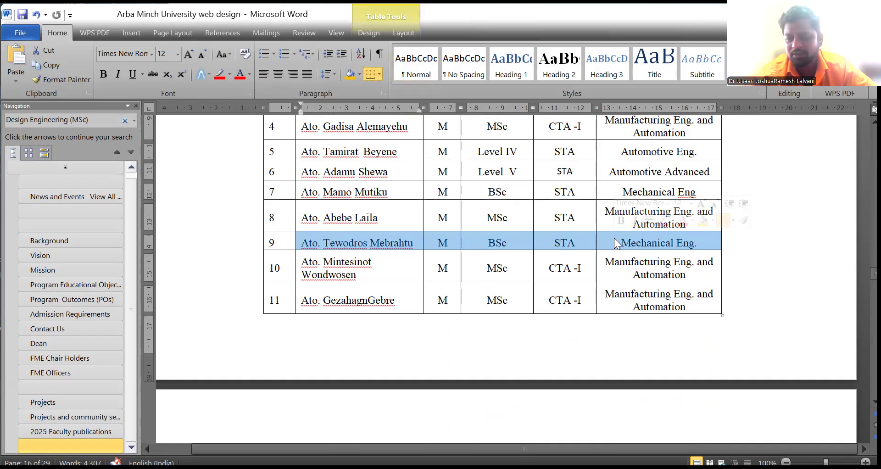
Step: Compare the Academics section label with the website navigation menu on the document's first page
scroll(616, 242, "down", 6)
left_click(283, 303)
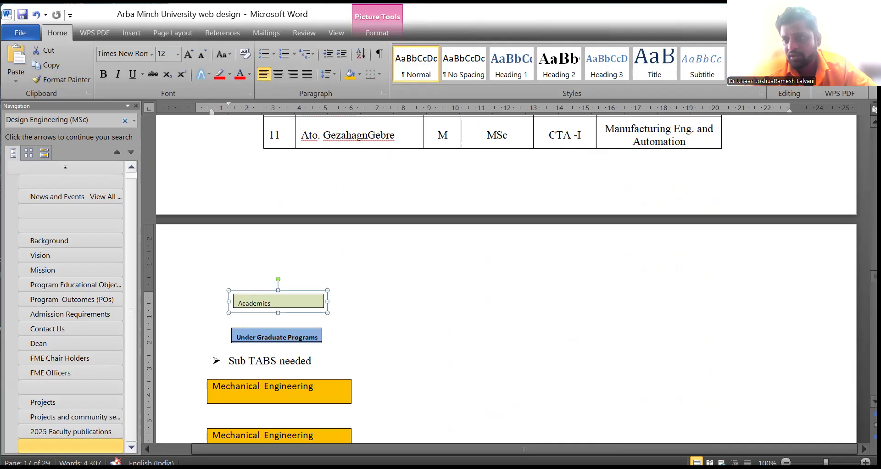
left_click_drag(873, 275, 873, 131)
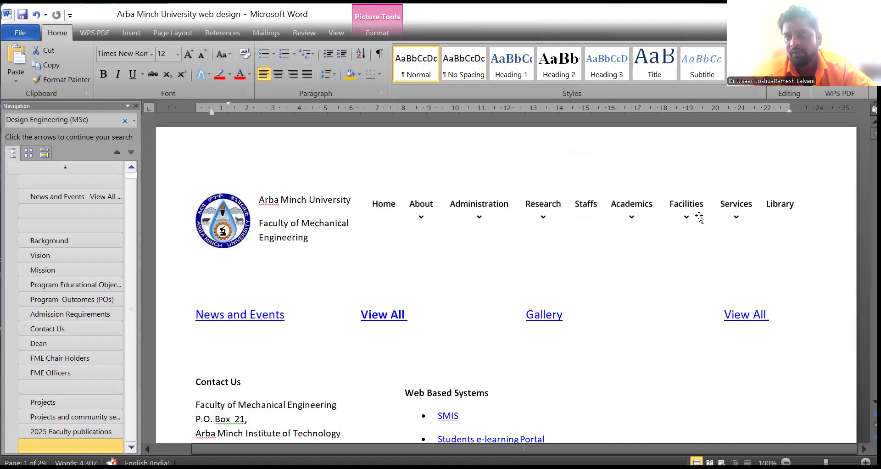
left_click_drag(873, 133, 873, 279)
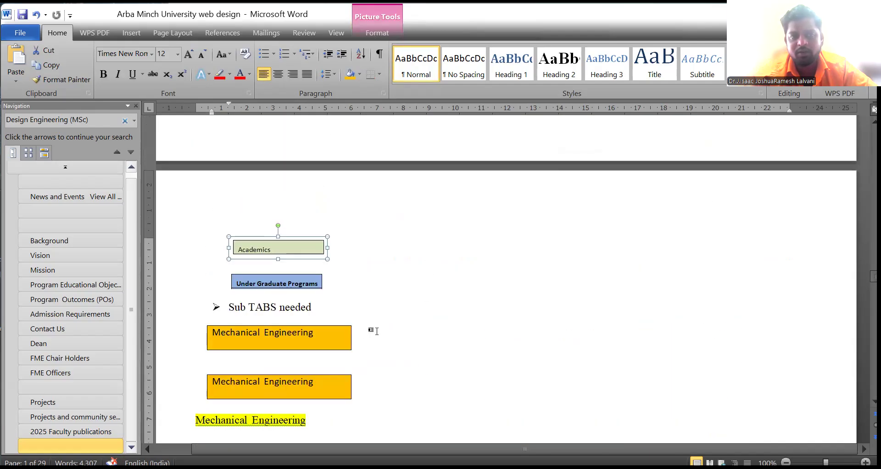
Step: Examine the Under Graduate Programs block, including its sub-tab note, Mechanical Engineering boxes and Bachelor of Science headings
left_click(302, 285)
scroll(300, 286, "down", 4)
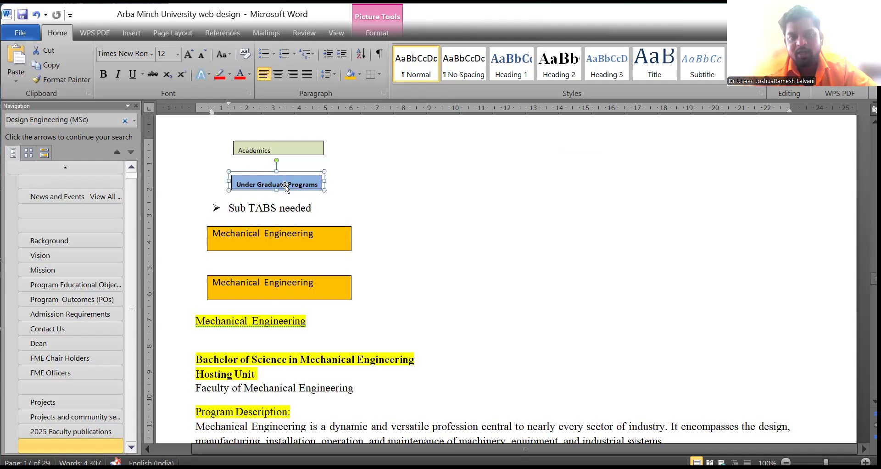
double_click(290, 213)
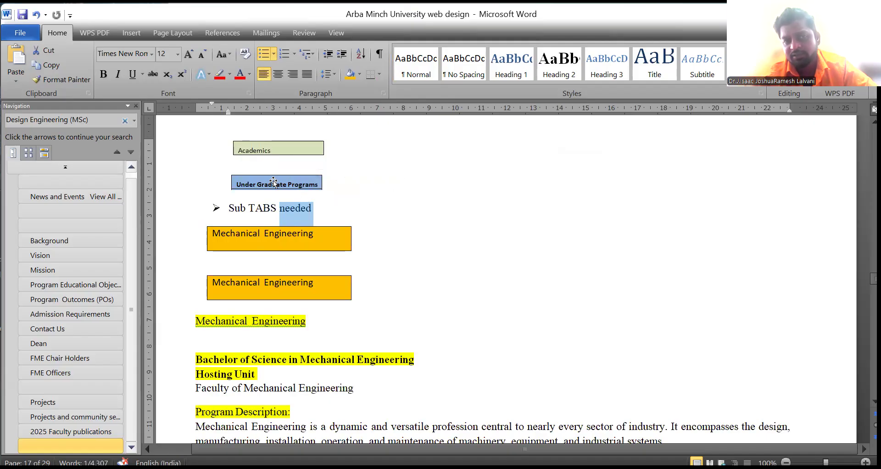
left_click(258, 245)
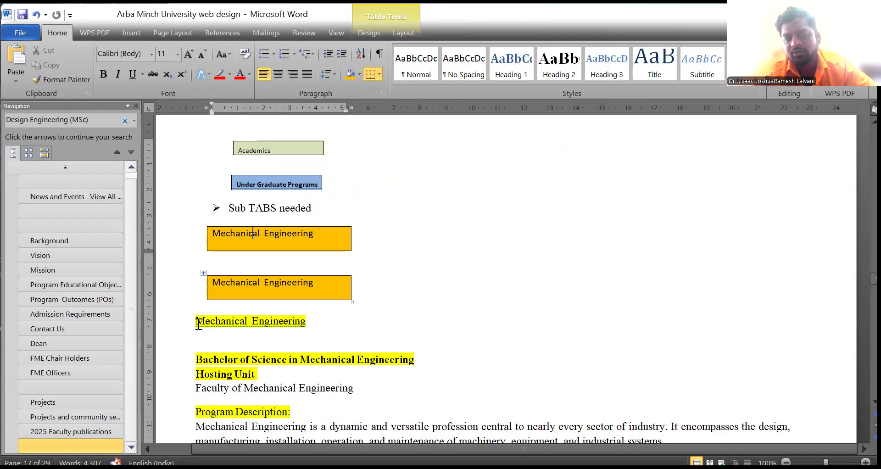
left_click_drag(198, 323, 299, 330)
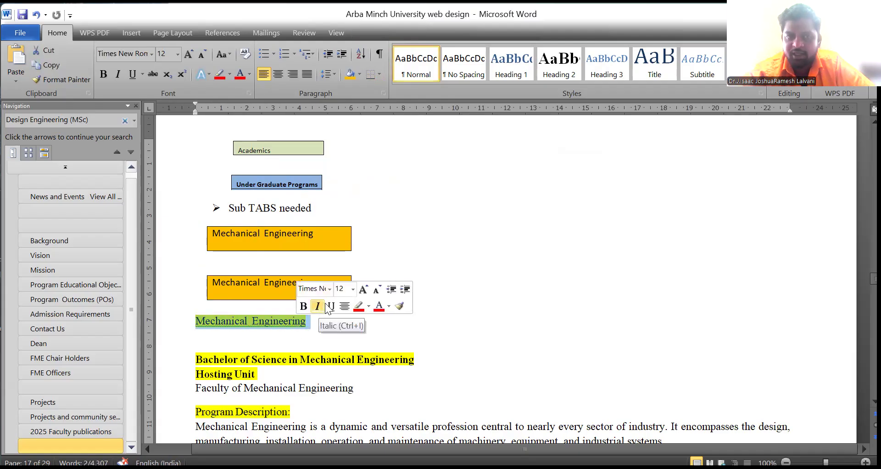
scroll(270, 317, "down", 3)
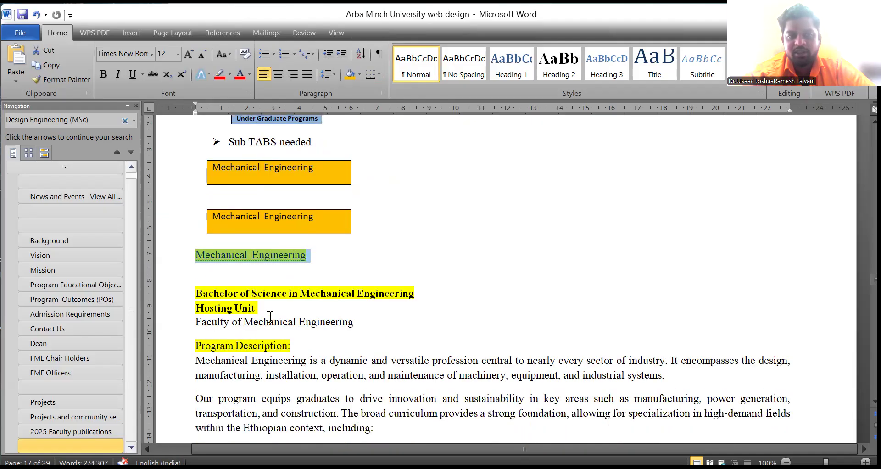
left_click_drag(196, 292, 407, 293)
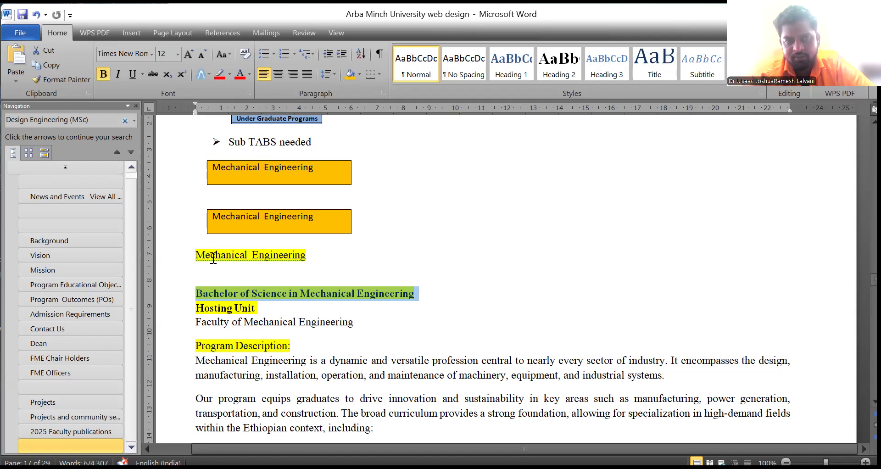
left_click_drag(265, 255, 282, 255)
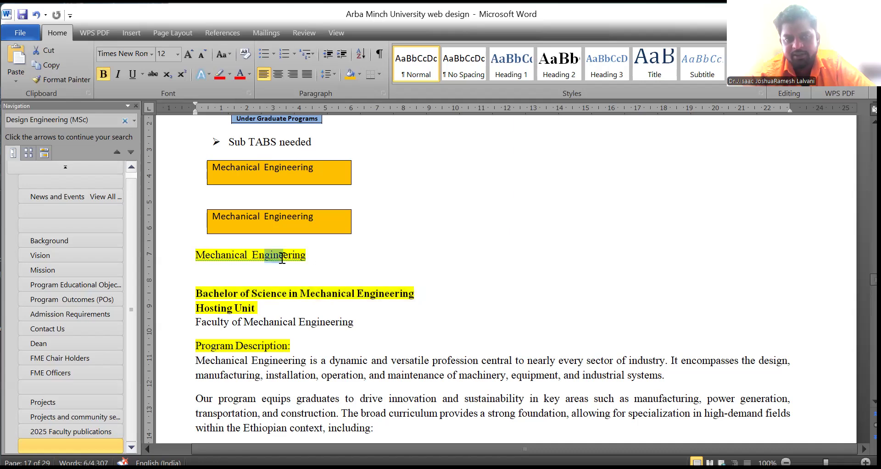
Step: Insert a blank line above the Hosting Unit heading
left_click(189, 310)
key("Return")
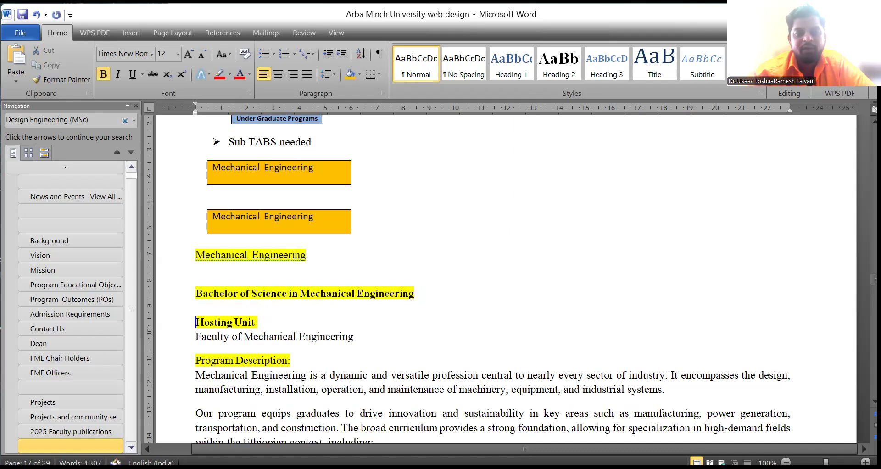
Step: Make the Program Description heading bold and remove its trailing colon
scroll(189, 310, "down", 3)
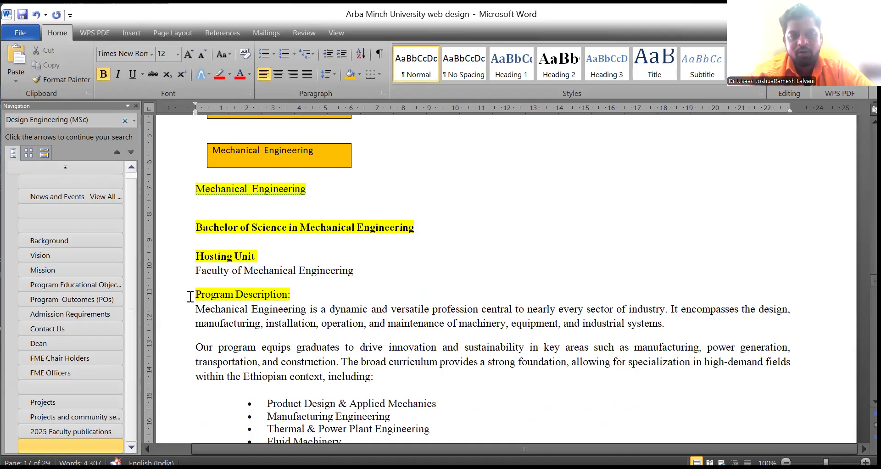
left_click_drag(191, 295, 288, 293)
left_click(103, 74)
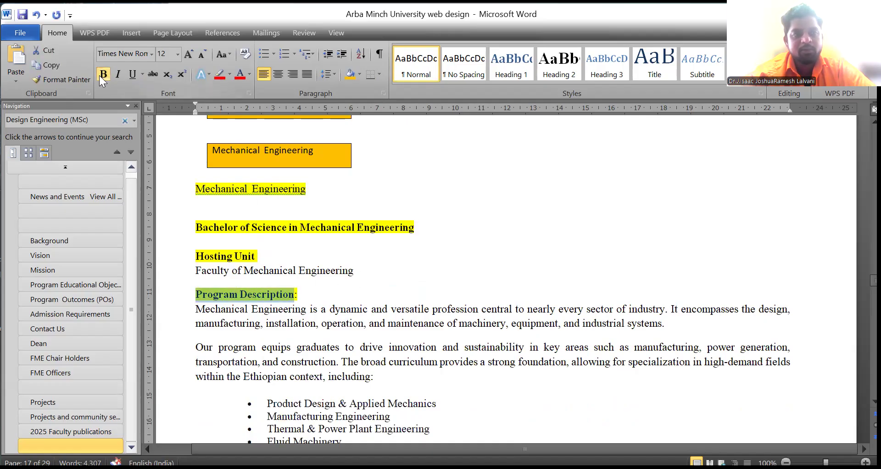
left_click(299, 293)
key("BackSpace")
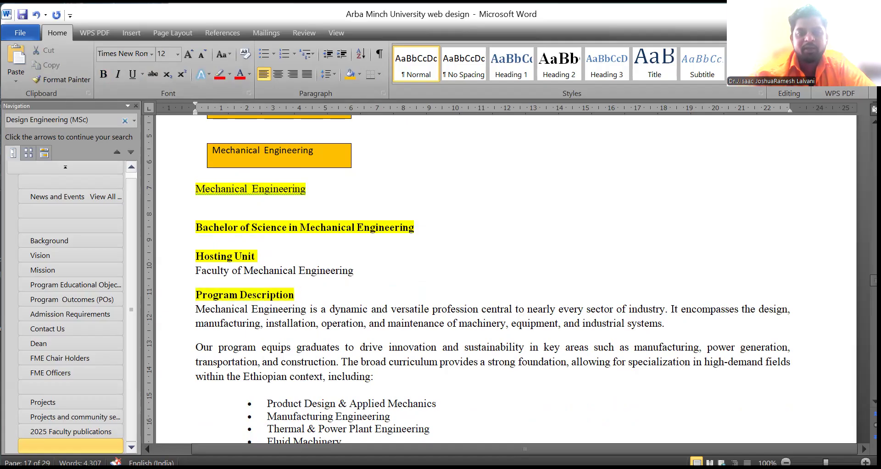
Step: Remove the leading space from the "Duration of the program" heading
scroll(309, 298, "down", 4)
scroll(341, 355, "down", 8)
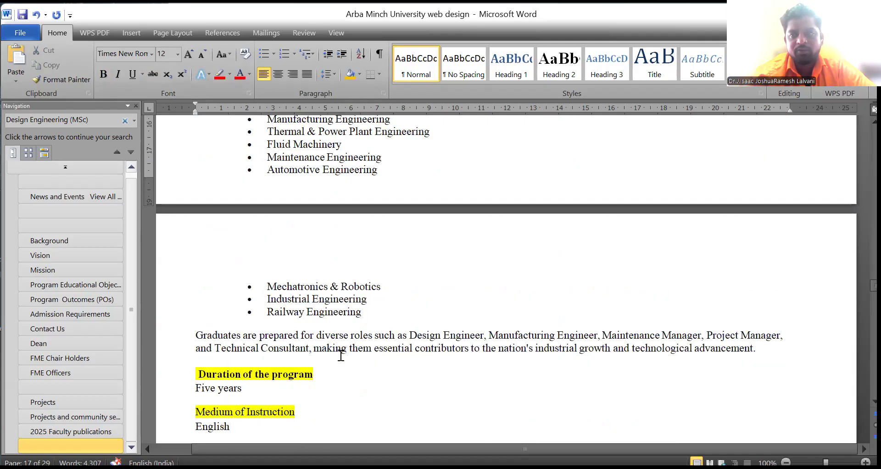
left_click(201, 369)
key("Delete")
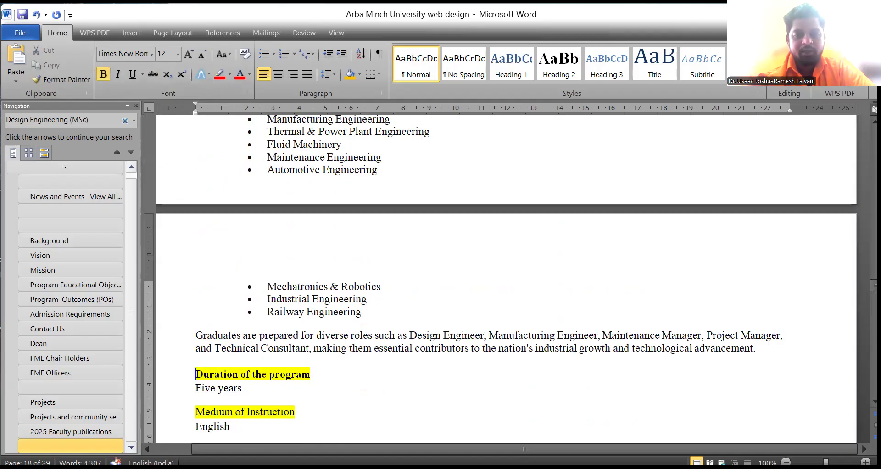
Step: Make the Medium of Instruction heading bold
scroll(233, 382, "down", 2)
triple_click(248, 344)
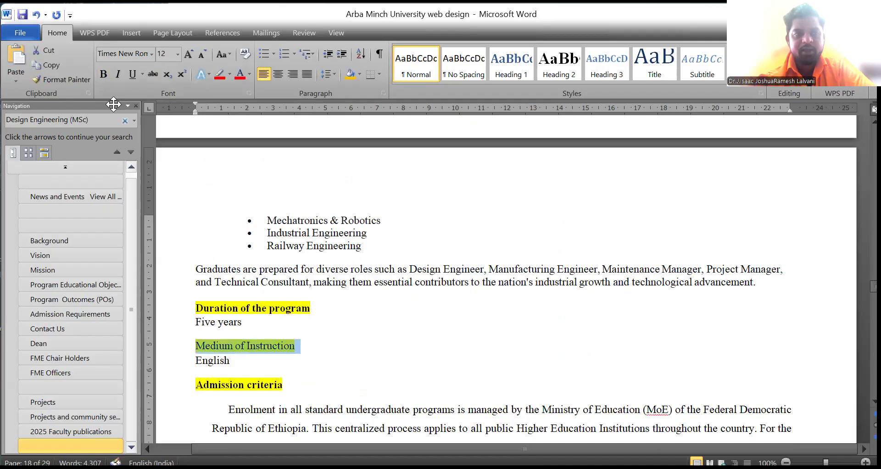
left_click(102, 75)
Step: Select and review the two paragraphs under the Admission criteria heading
scroll(346, 275, "down", 4)
left_click_drag(229, 277, 393, 406)
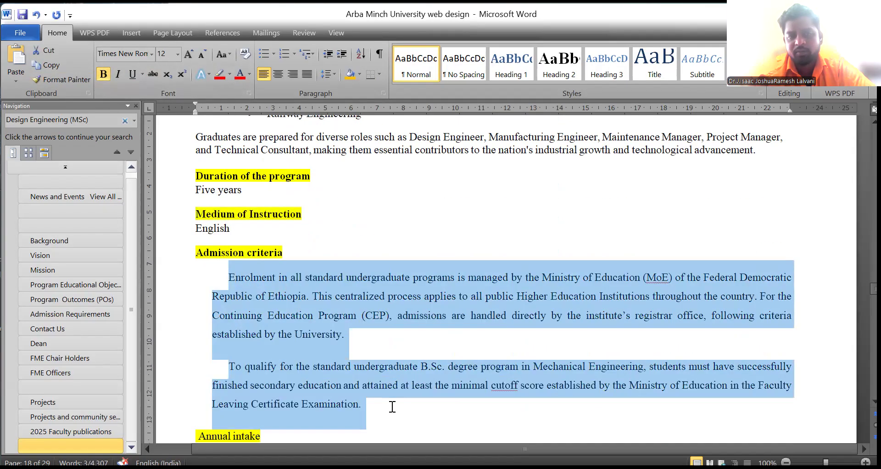
scroll(251, 287, "down", 3)
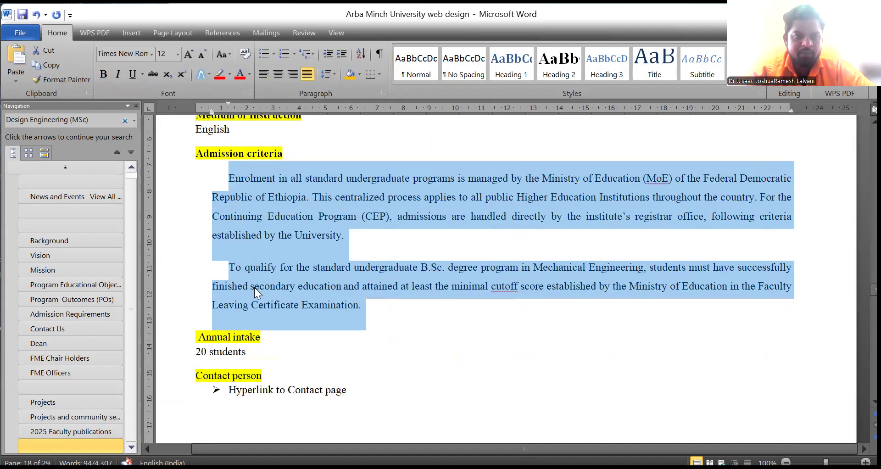
Step: Make the Annual intake heading bold and remove its leading space
triple_click(216, 336)
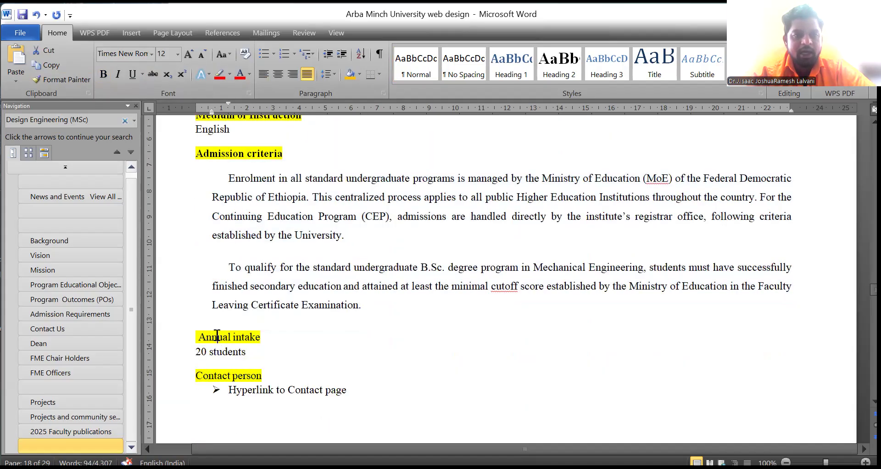
left_click(103, 74)
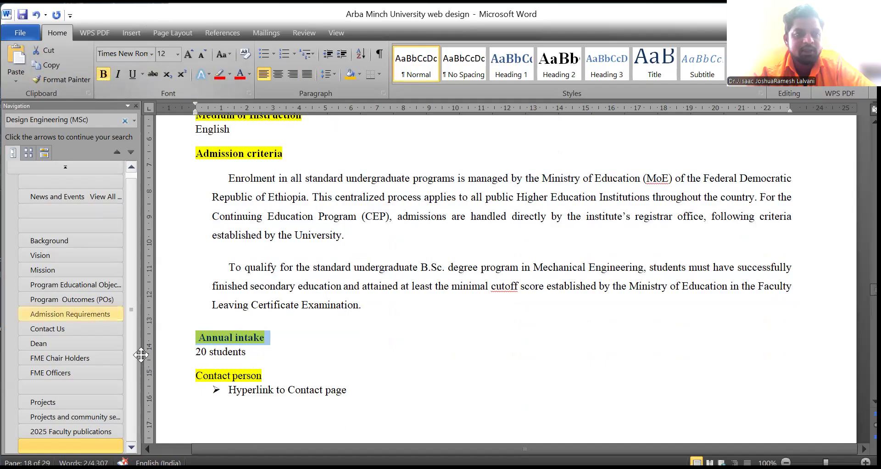
left_click(199, 340)
key("Delete")
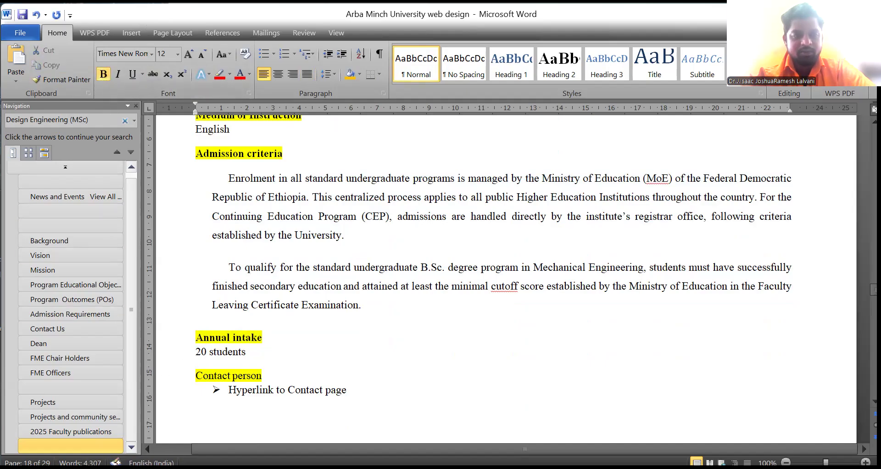
Step: Redo the paragraph break before the Contact person heading and make the heading bold
left_click(198, 376)
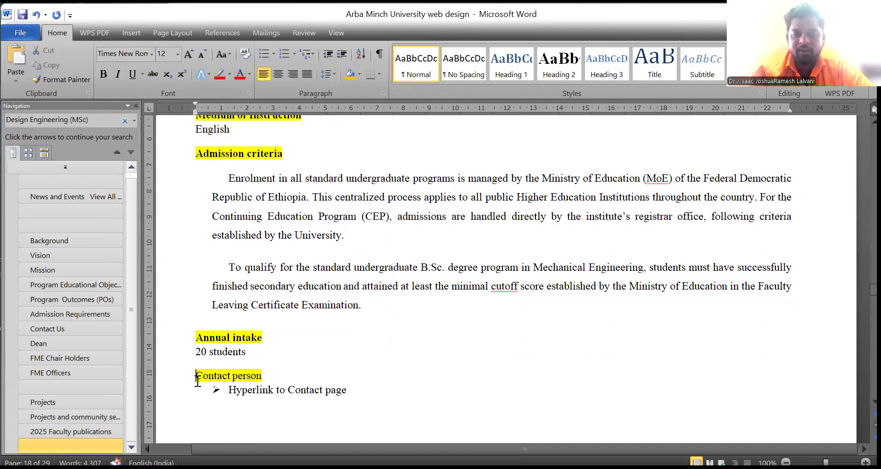
key("BackSpace")
key("Return")
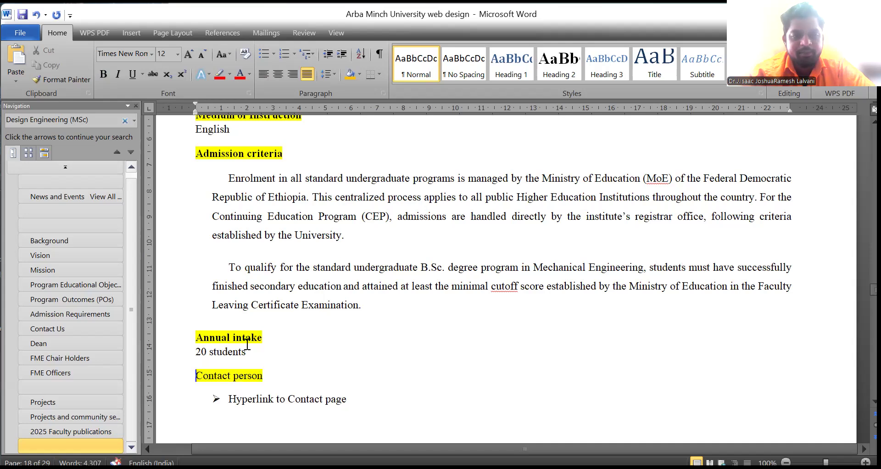
left_click_drag(197, 375, 267, 382)
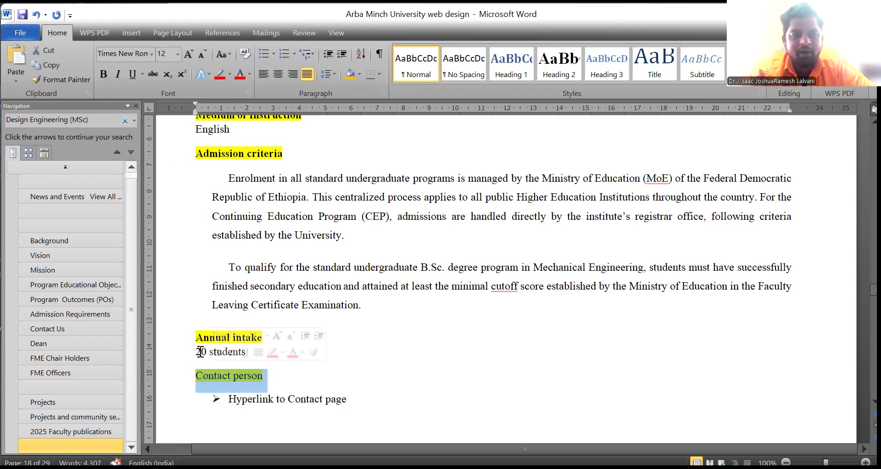
left_click(104, 74)
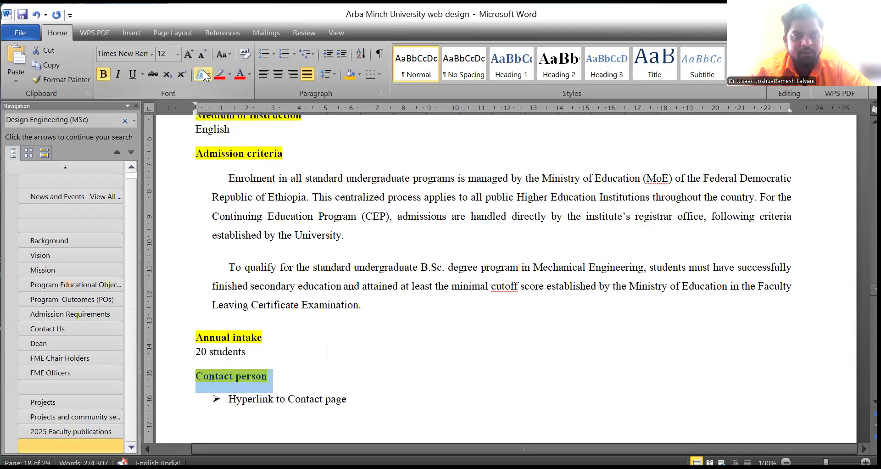
Step: Remove the yellow highlight from the "Bachelor of Science in Mechanical Engineering" line
scroll(367, 294, "up", 20)
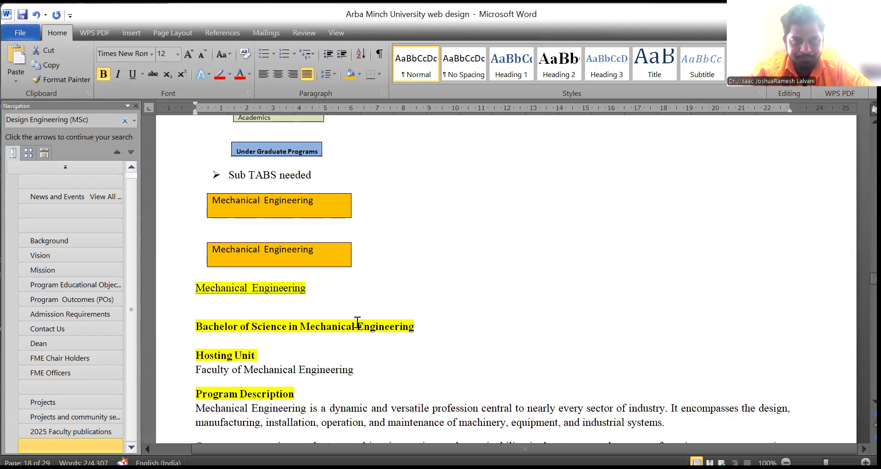
left_click(179, 297)
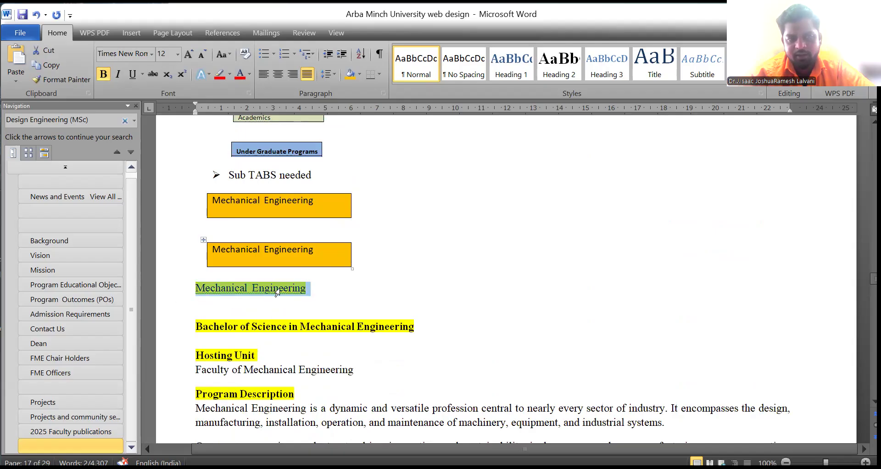
triple_click(256, 325)
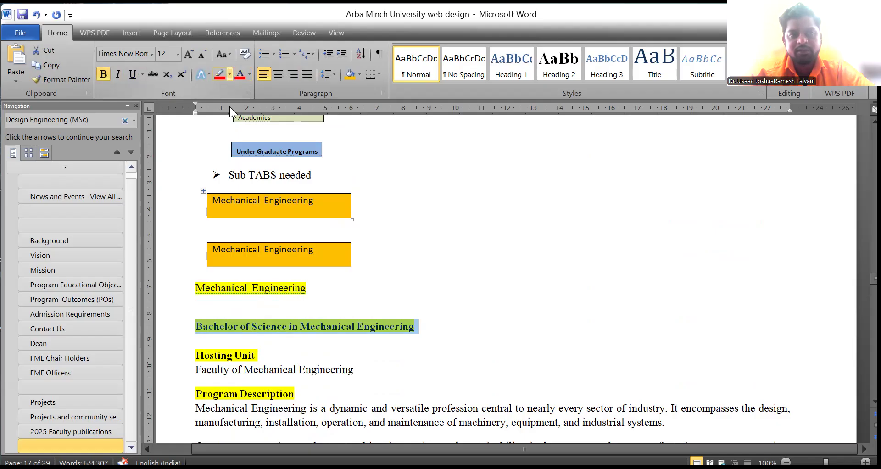
left_click(229, 74)
left_click(244, 144)
left_click(234, 341)
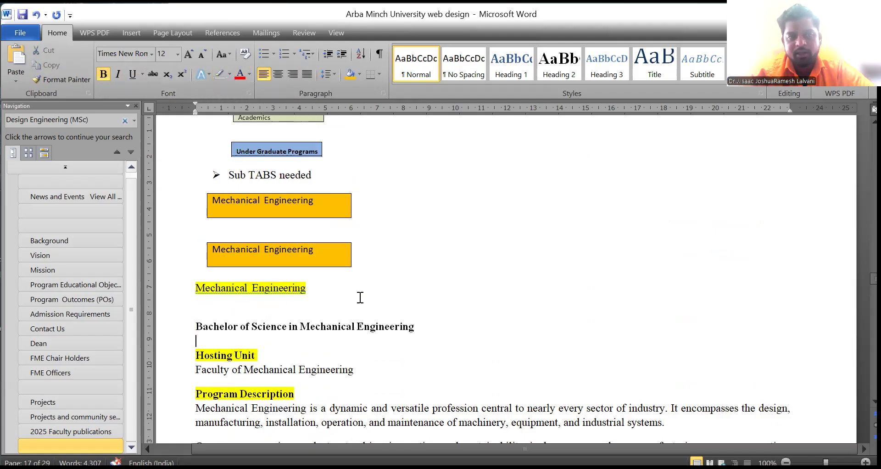
Step: Review the undergraduate Mechanical Engineering section from Hosting Unit down to the Contact person heading and its "Hyperlink to Contact page" note
scroll(216, 335, "down", 1)
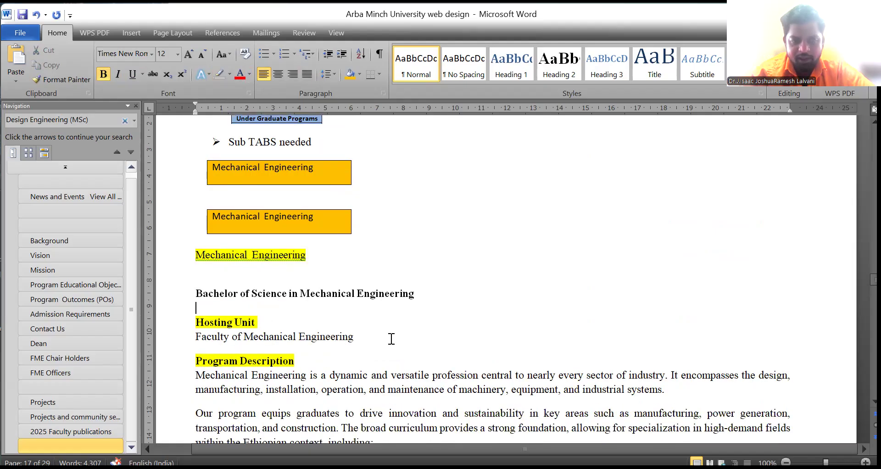
scroll(368, 355, "down", 12)
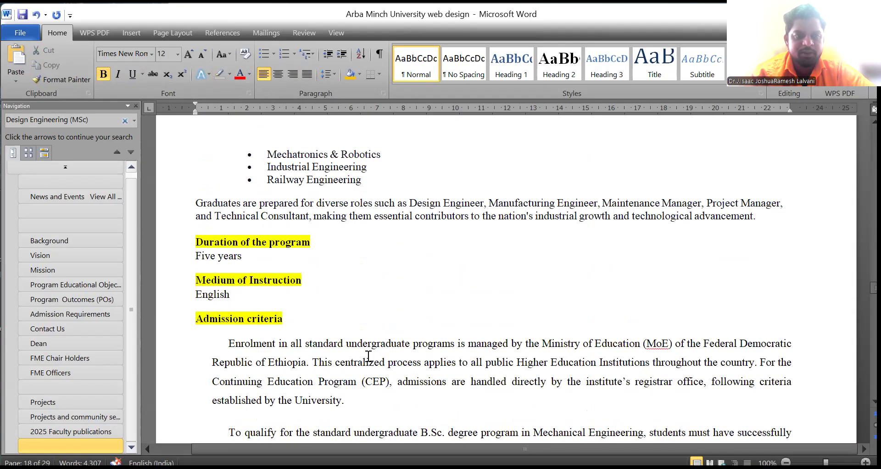
scroll(243, 366, "down", 8)
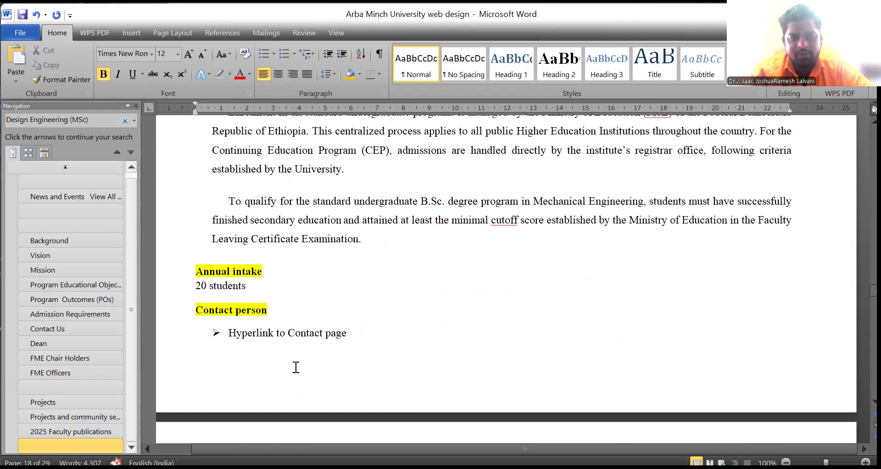
scroll(296, 367, "down", 3)
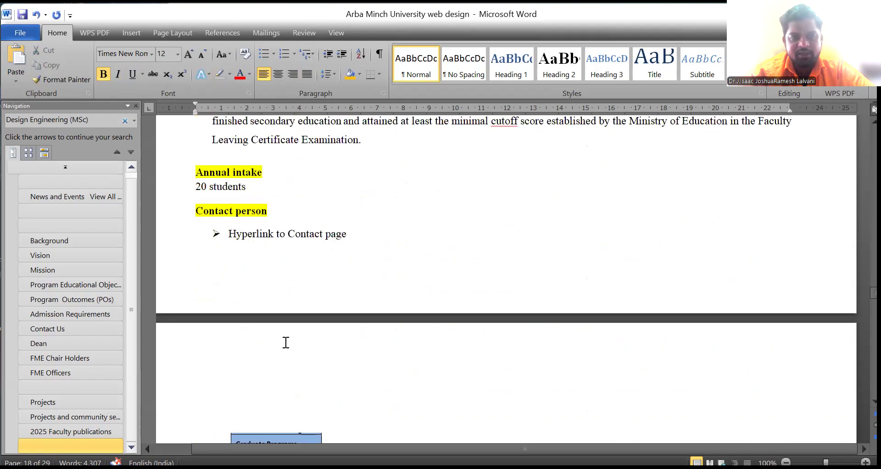
double_click(223, 210)
left_click(286, 238)
left_click_drag(350, 236, 199, 237)
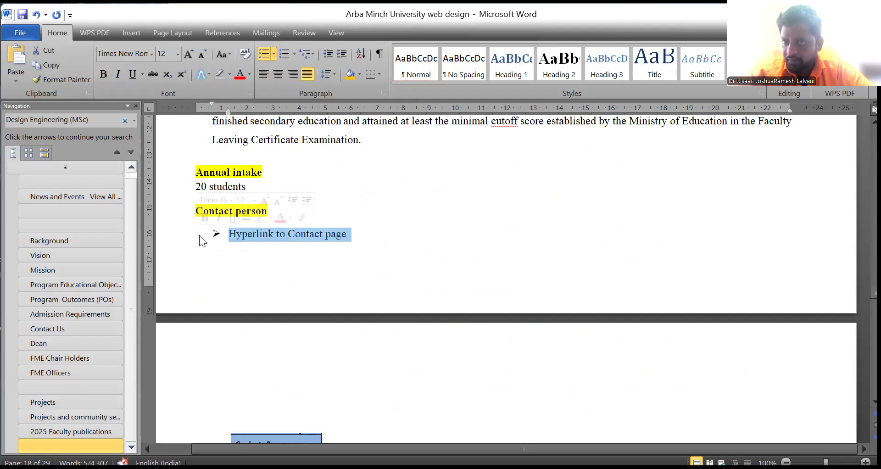
left_click(294, 233)
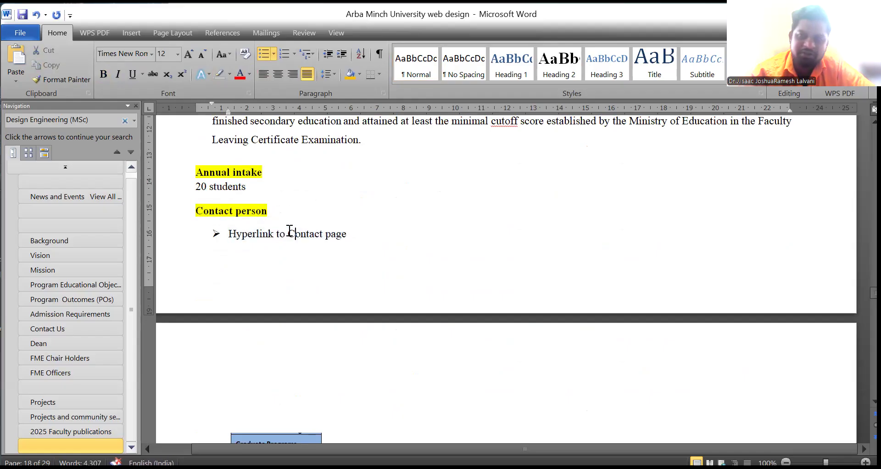
Step: Delete the blank lines above the Graduate Programs label on the page after the undergraduate section
scroll(290, 231, "down", 4)
left_click(265, 273)
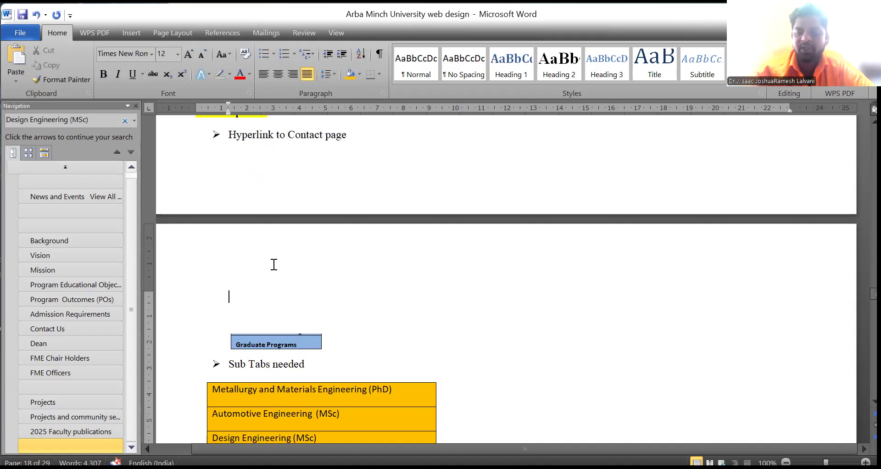
key("Delete")
key("Delete")
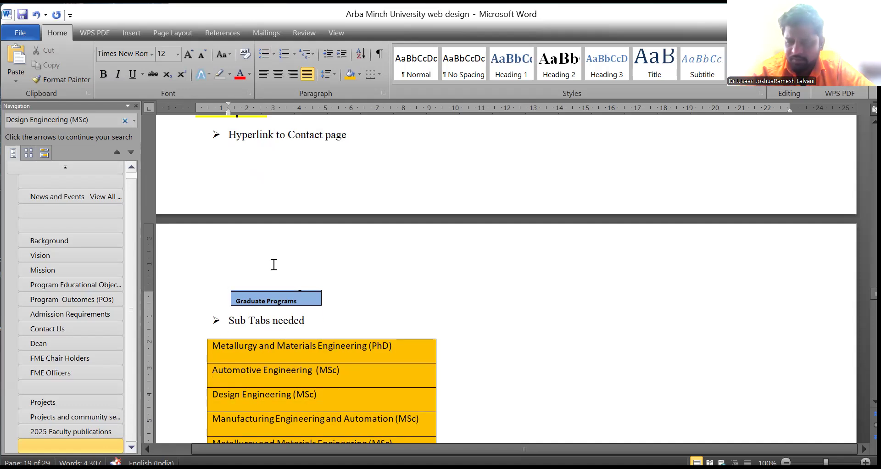
Step: Examine the Graduate Programs label and the sub-tab table below it, including the Metallurgy and Materials Engineering (PhD) entry
scroll(287, 254, "down", 3)
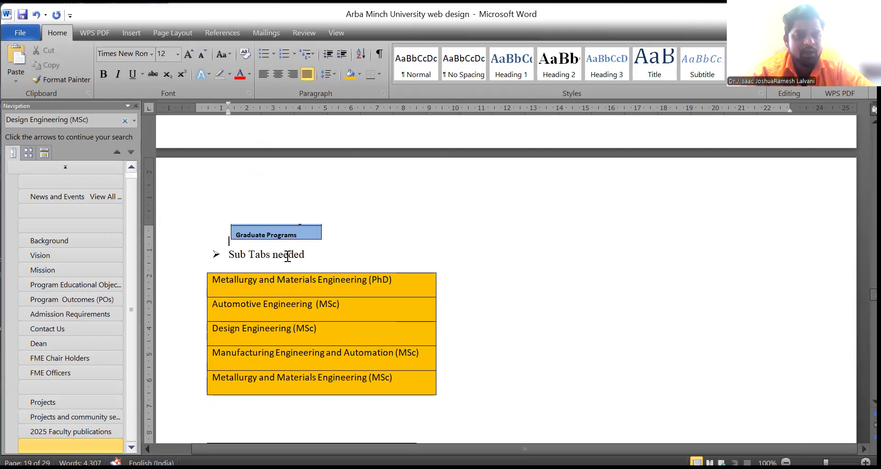
left_click(268, 240)
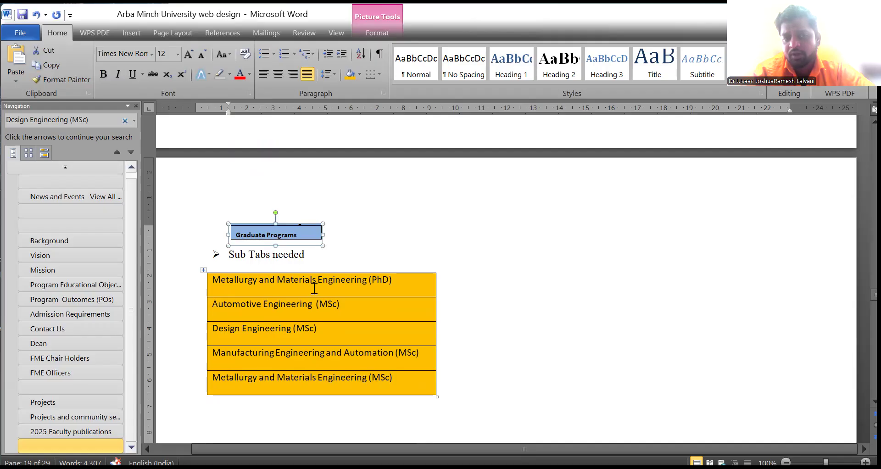
left_click_drag(232, 283, 422, 281)
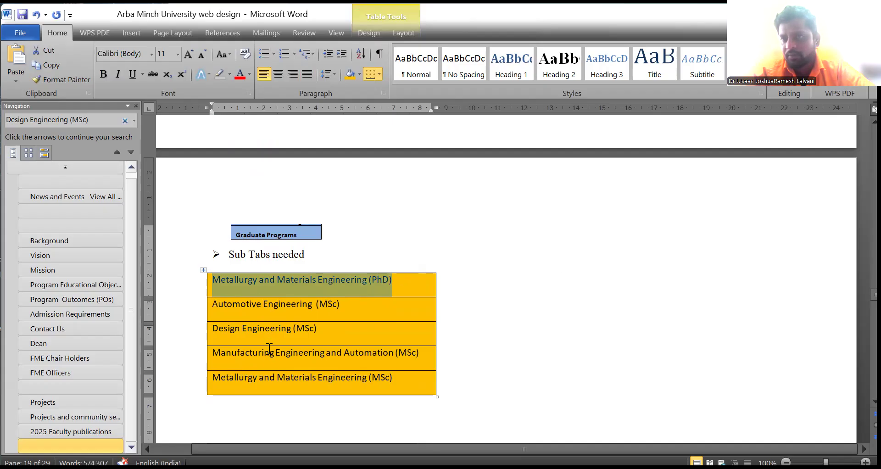
scroll(271, 350, "down", 4)
left_click(265, 211)
double_click(266, 211)
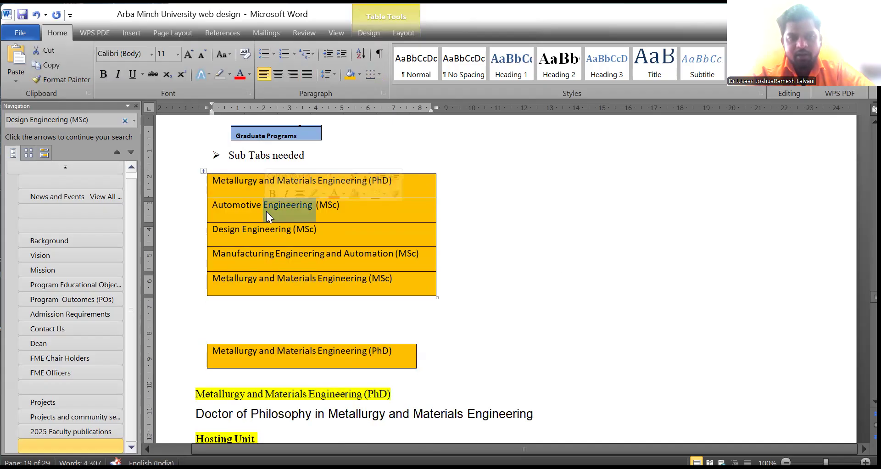
triple_click(253, 181)
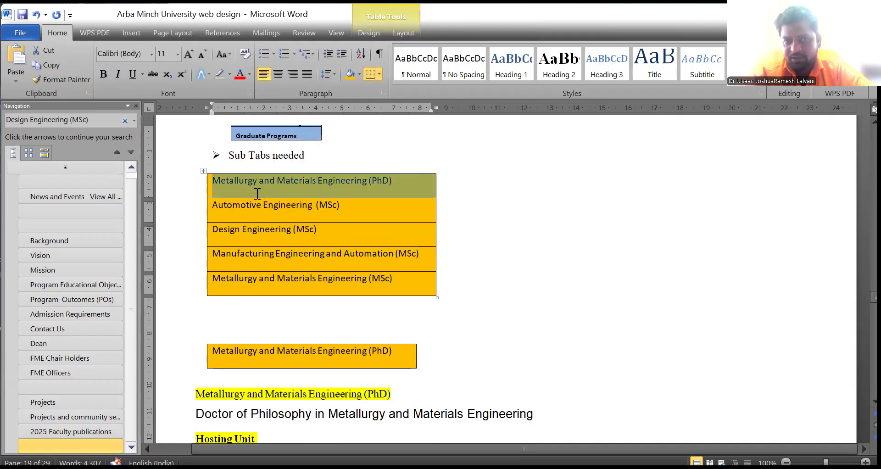
scroll(255, 191, "down", 4)
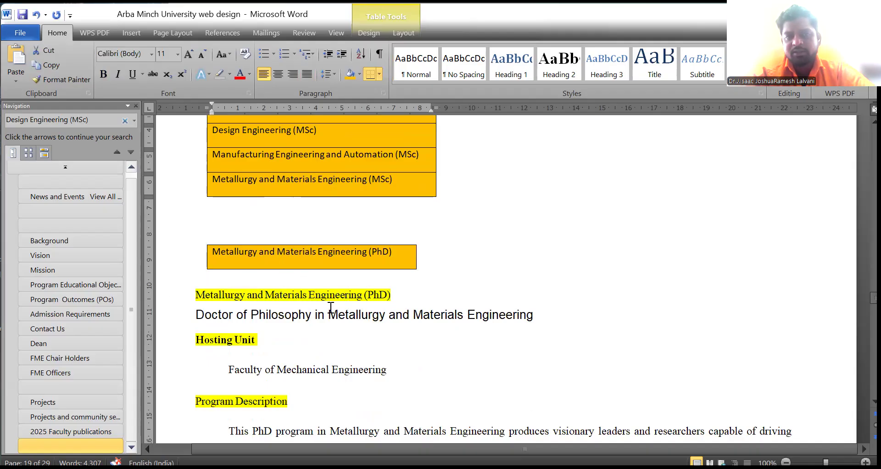
Step: Compare the undergraduate Mechanical Engineering heading with the Metallurgy and Materials Engineering (PhD) heading in the graduate section
scroll(330, 307, "up", 20)
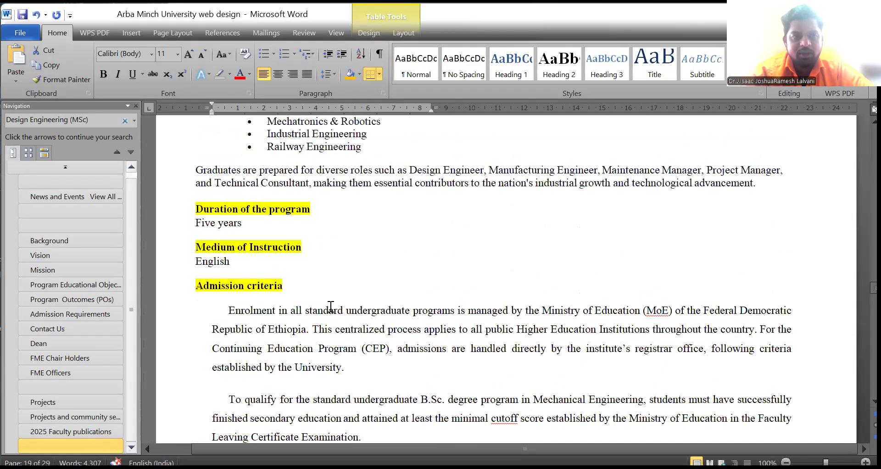
scroll(326, 308, "up", 5)
scroll(324, 305, "up", 10)
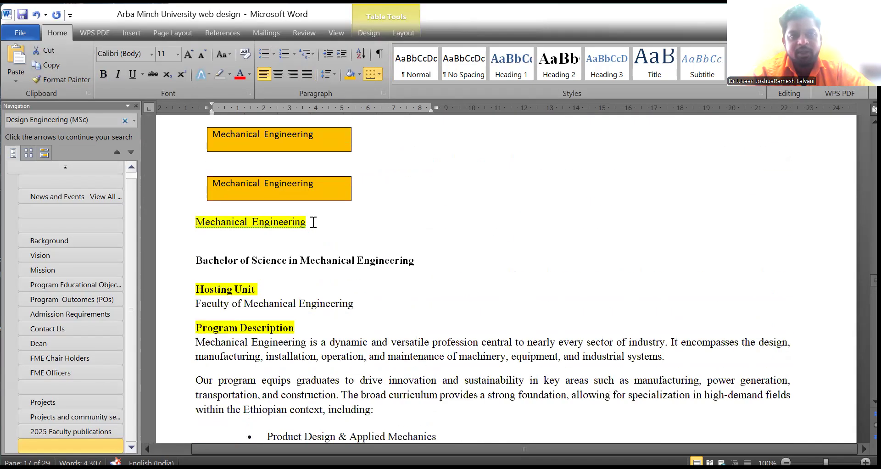
left_click(188, 223)
scroll(348, 302, "down", 8)
scroll(353, 325, "down", 12)
scroll(256, 330, "down", 5)
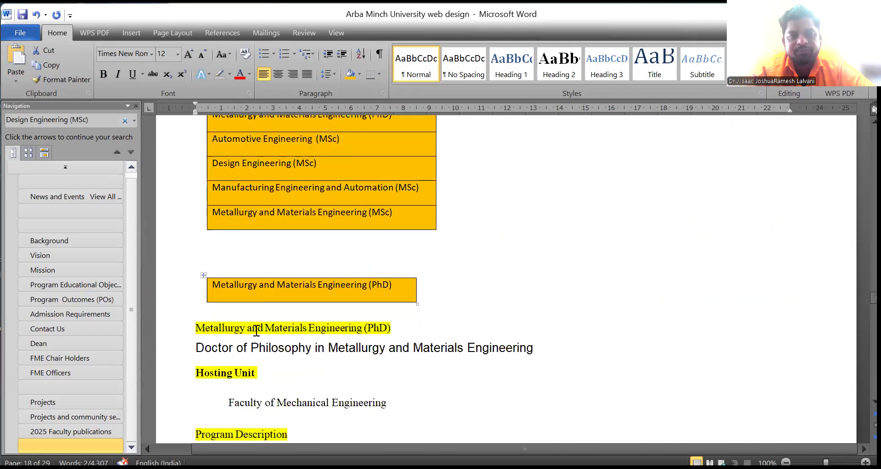
scroll(256, 329, "down", 3)
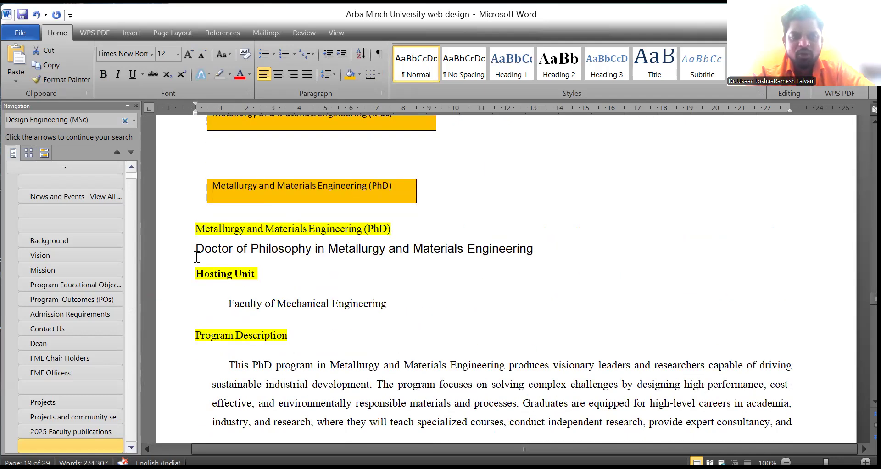
Step: Review the PhD section's Doctor of Philosophy title, Hosting Unit and Program Description paragraph, continuing to the duration and medium of instruction
left_click_drag(205, 249, 516, 249)
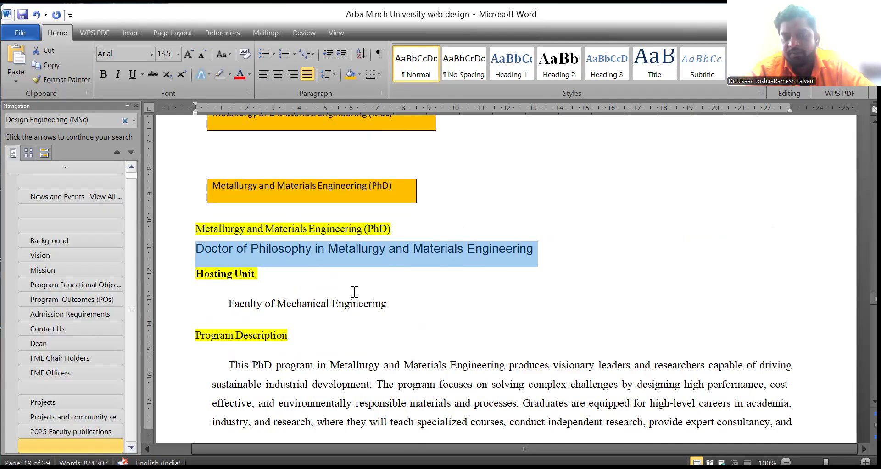
left_click(290, 274)
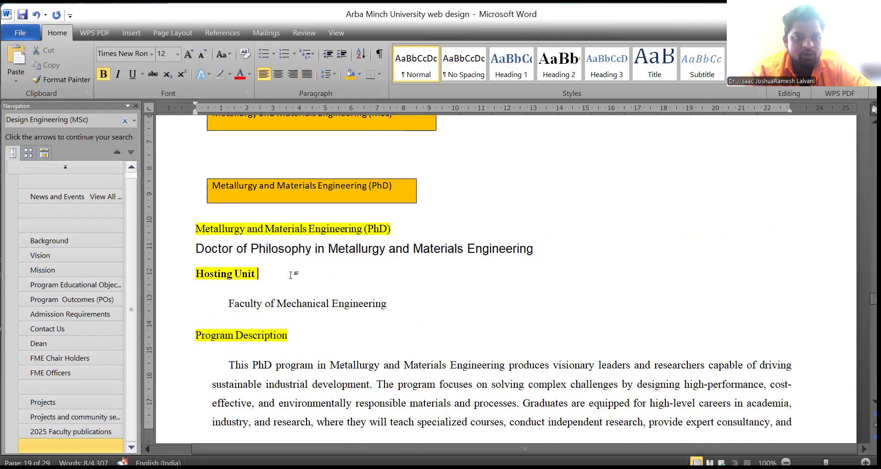
scroll(289, 276, "down", 3)
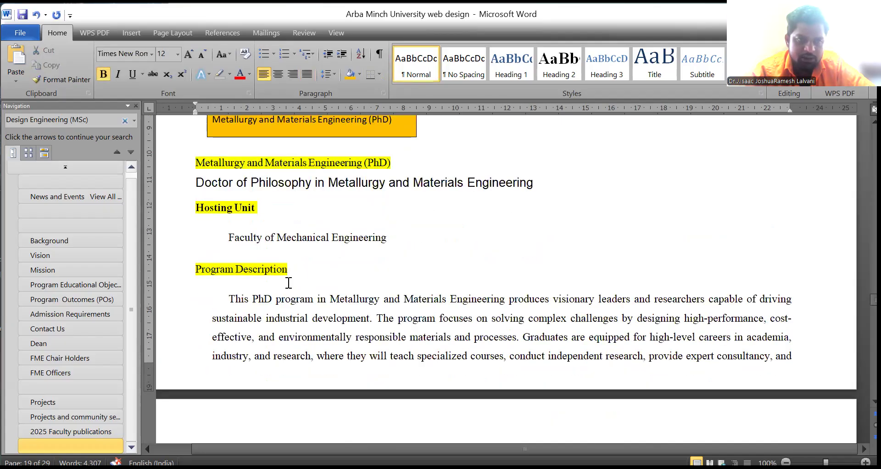
triple_click(218, 301)
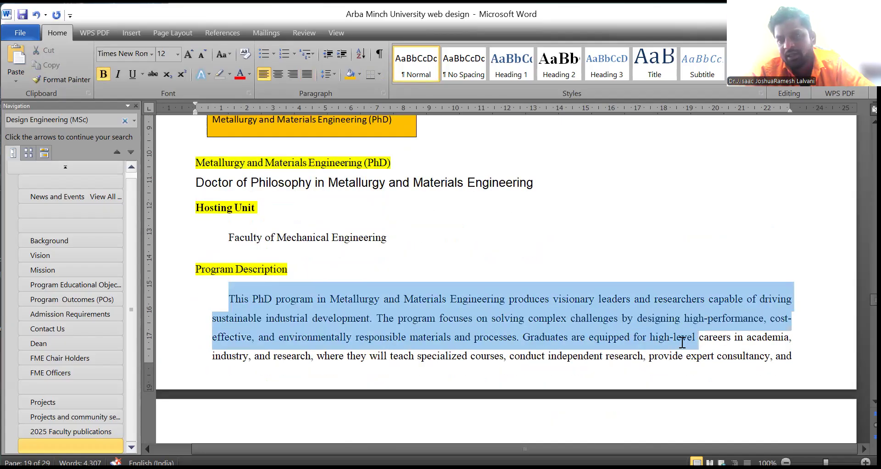
scroll(688, 337, "down", 6)
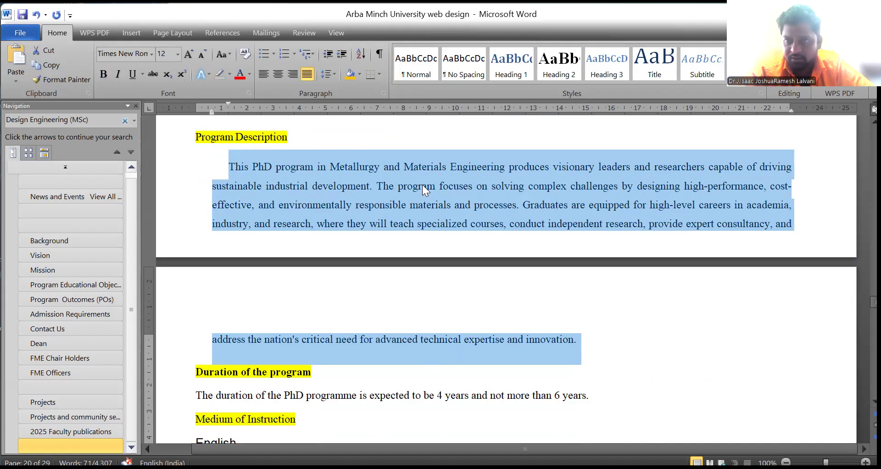
scroll(422, 185, "down", 3)
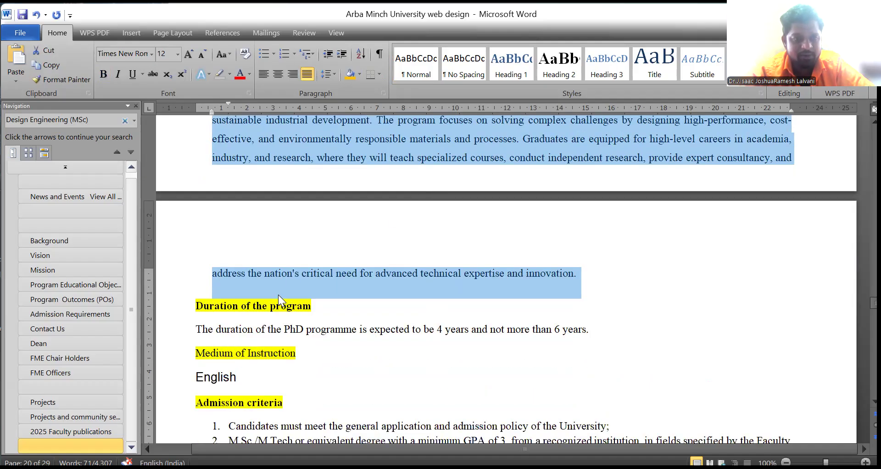
Step: Review the PhD program's duration, medium of instruction, admission criteria and annual intake
triple_click(258, 334)
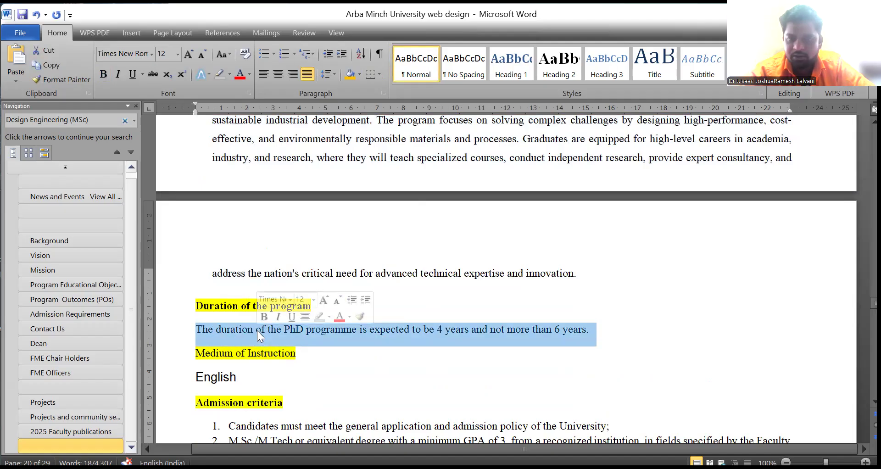
scroll(257, 330, "down", 3)
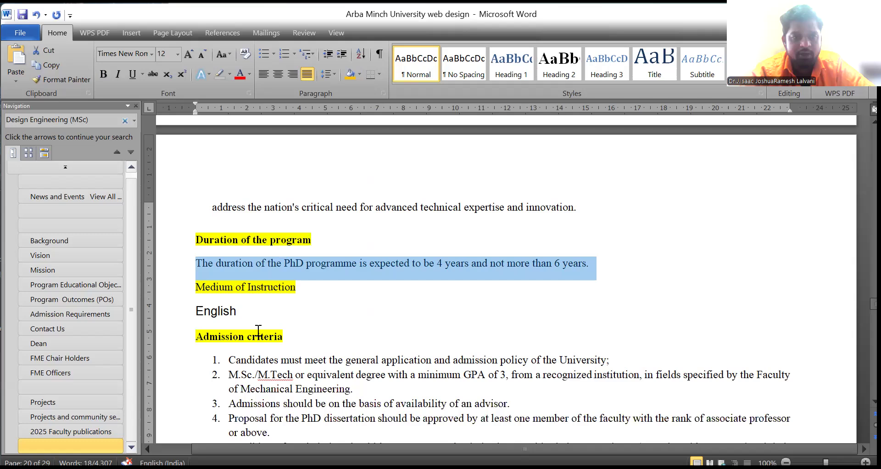
triple_click(231, 319)
scroll(234, 322, "down", 6)
left_click_drag(225, 224, 456, 382)
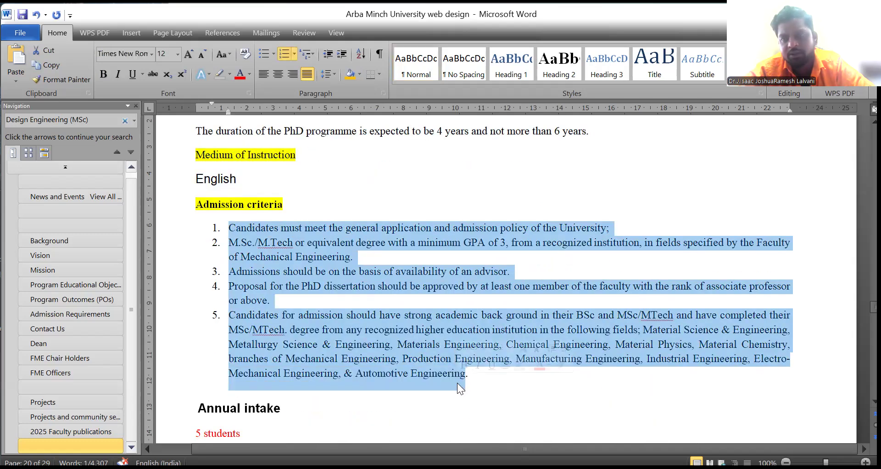
scroll(454, 379, "down", 7)
triple_click(212, 273)
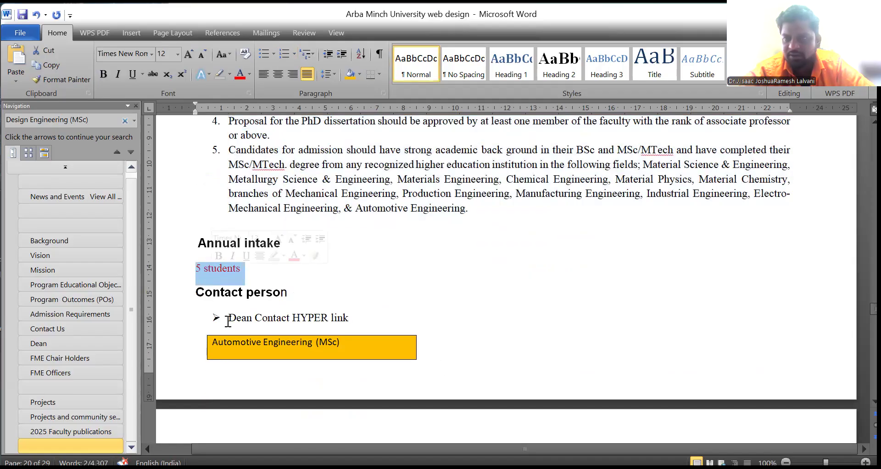
Step: Insert a blank line after the Dean Contact HYPER link bullet so the Automotive Engineering (MSc) label starts on the next page
left_click(398, 324)
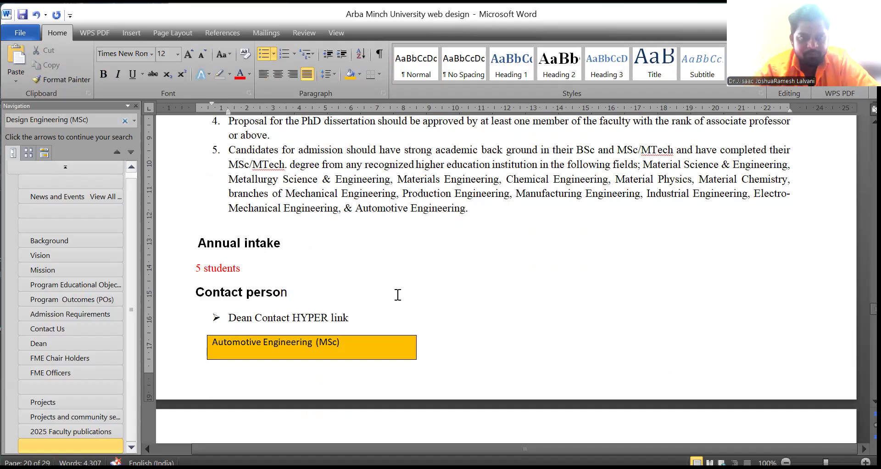
key("Return")
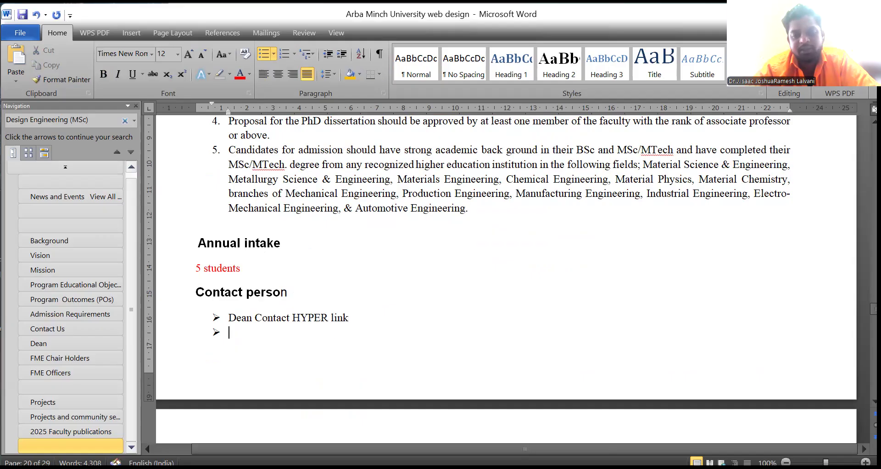
key("BackSpace")
scroll(336, 355, "down", 3)
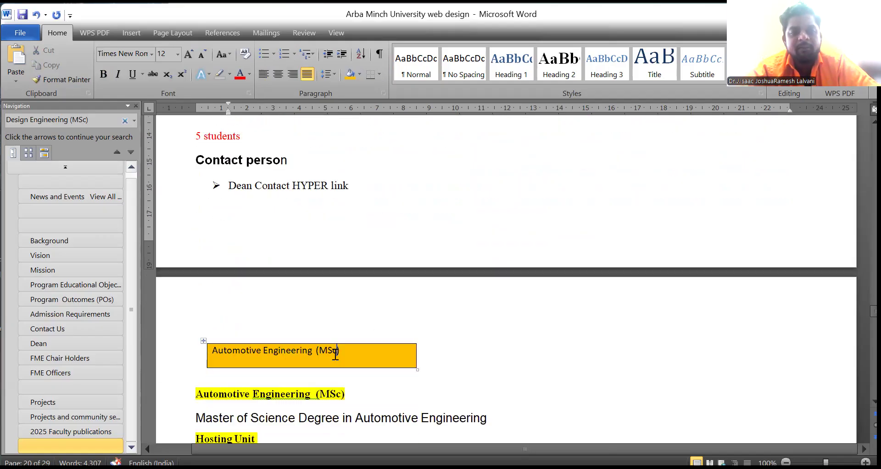
left_click(335, 355)
Step: Check the Graduate Programs sub-tab table against the Automotive Engineering (MSc) section and its Master of Science Degree title
scroll(330, 343, "up", 20)
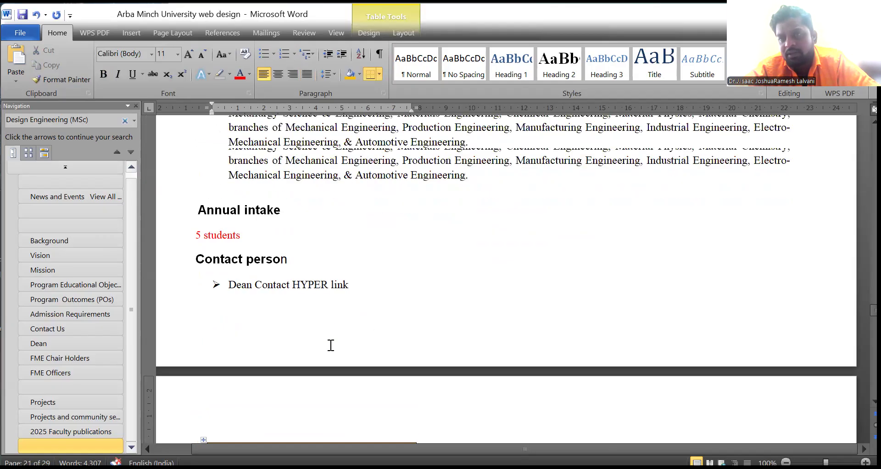
left_click(213, 329)
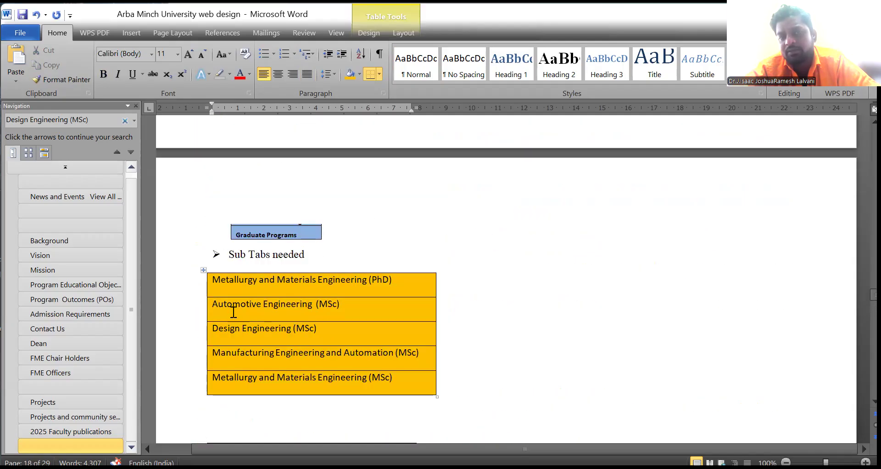
scroll(269, 339, "down", 15)
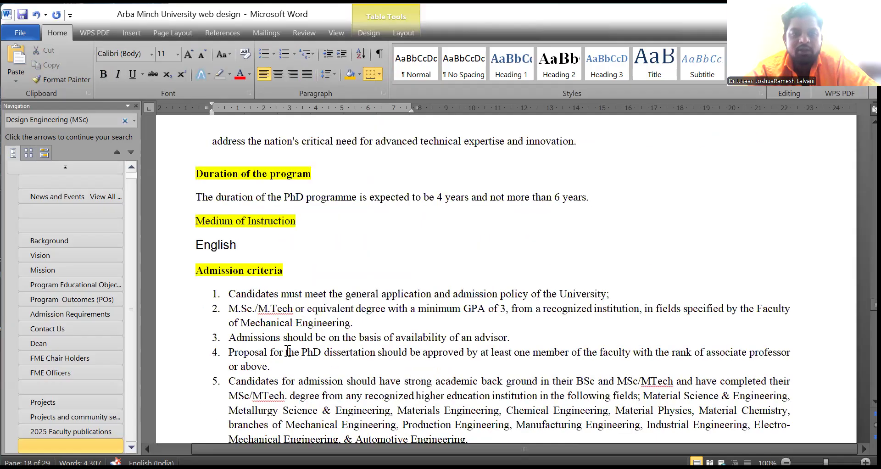
scroll(288, 353, "down", 3)
left_click_drag(264, 291, 491, 291)
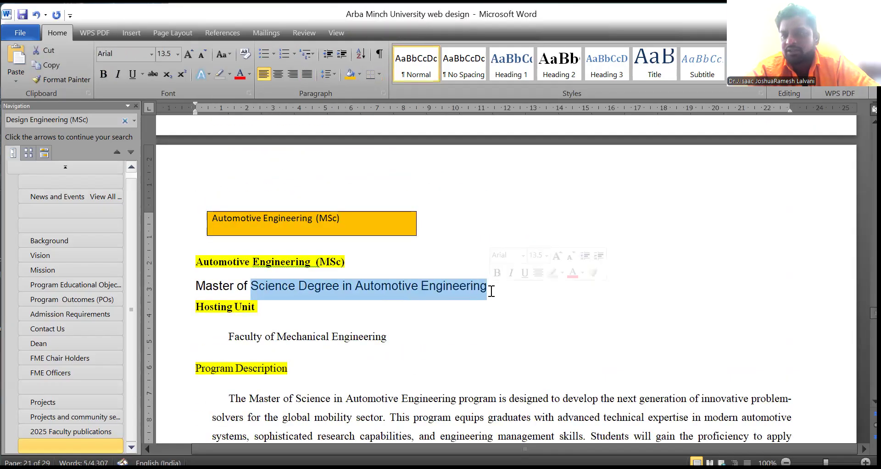
Step: Insert the missing space in "programmefor" in item 4 of the Automotive Engineering (MSc) program duration
scroll(284, 339, "down", 2)
scroll(278, 257, "down", 3)
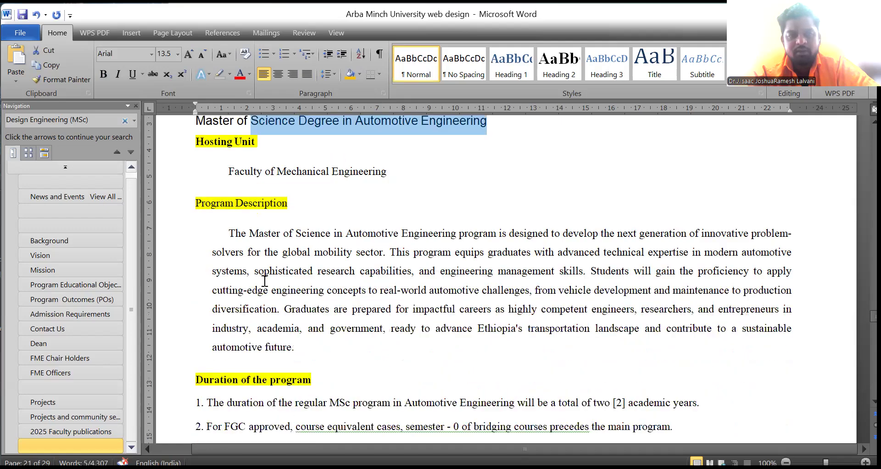
scroll(332, 289, "down", 6)
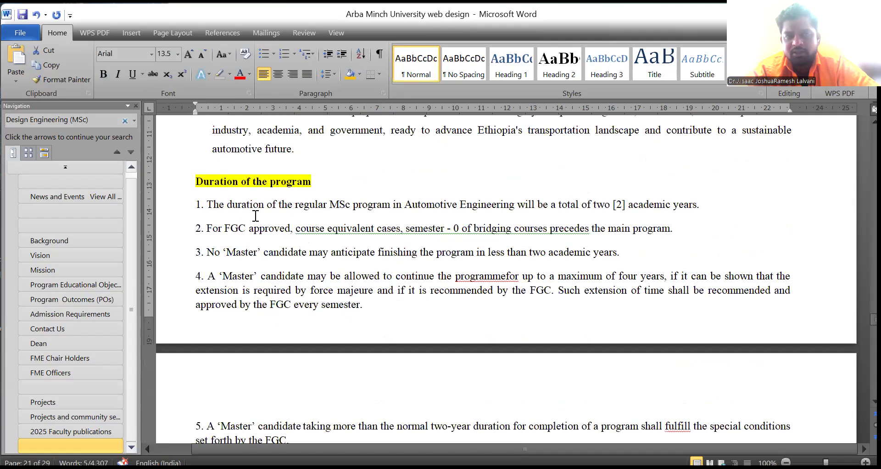
left_click(504, 273)
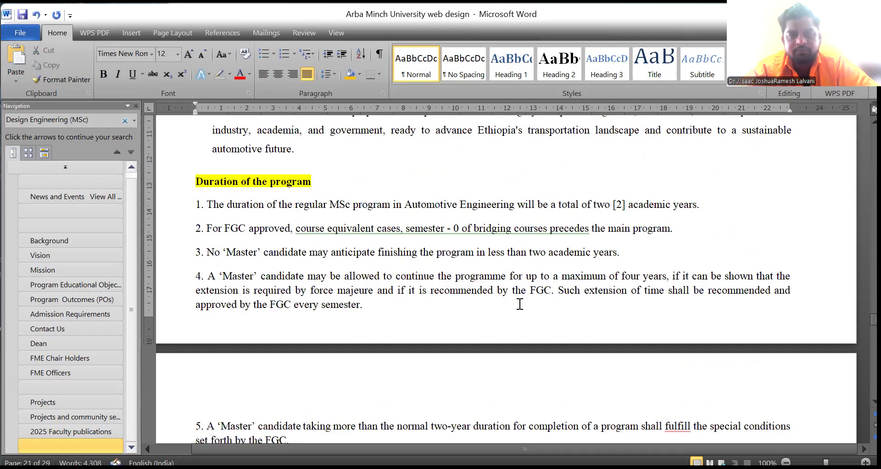
Step: Review the Automotive Engineering (MSc) medium of instruction and admission criteria, returning to the Graduate Programs sub-tab table
scroll(519, 304, "down", 6)
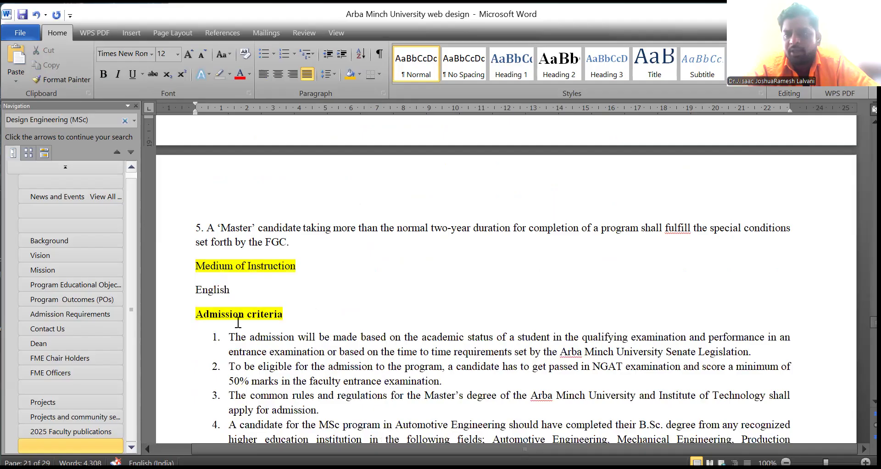
scroll(238, 323, "down", 9)
scroll(384, 283, "up", 4)
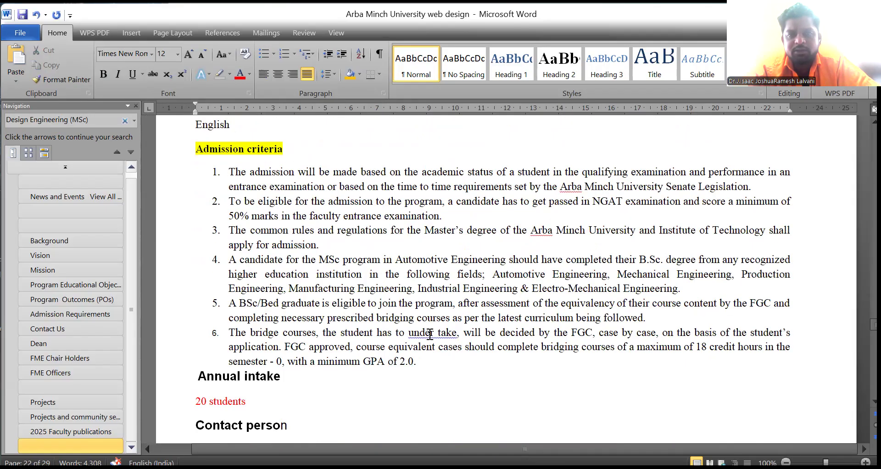
scroll(430, 334, "up", 8)
scroll(429, 334, "down", 12)
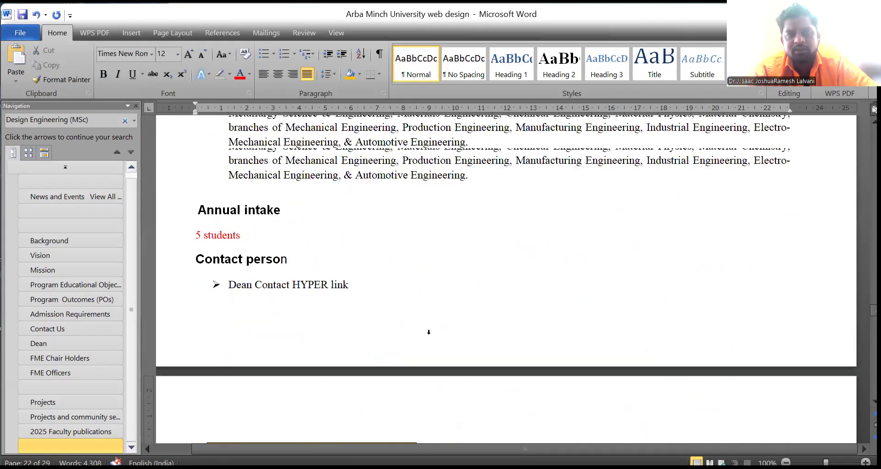
scroll(429, 334, "up", 4)
scroll(429, 334, "up", 20)
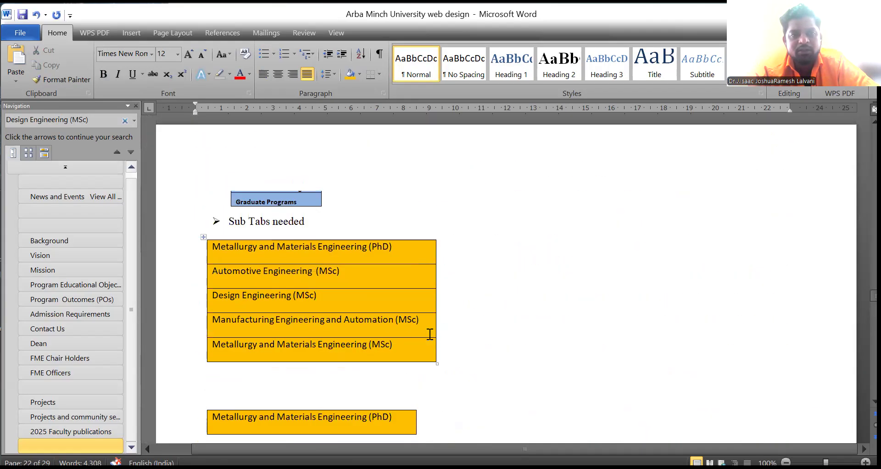
Step: Compare the PhD admission criteria with the Automotive Engineering (MSc) duration and admission criteria
scroll(468, 310, "down", 12)
scroll(469, 311, "down", 3)
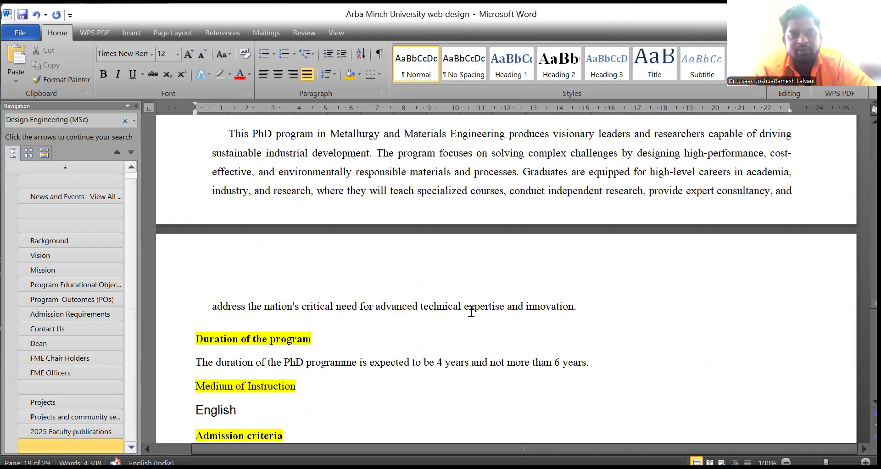
scroll(471, 311, "up", 7)
scroll(471, 311, "down", 10)
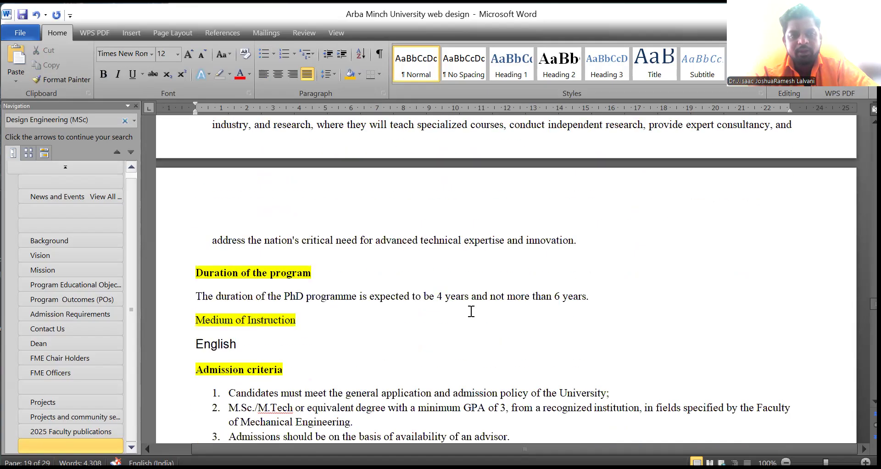
scroll(471, 311, "down", 4)
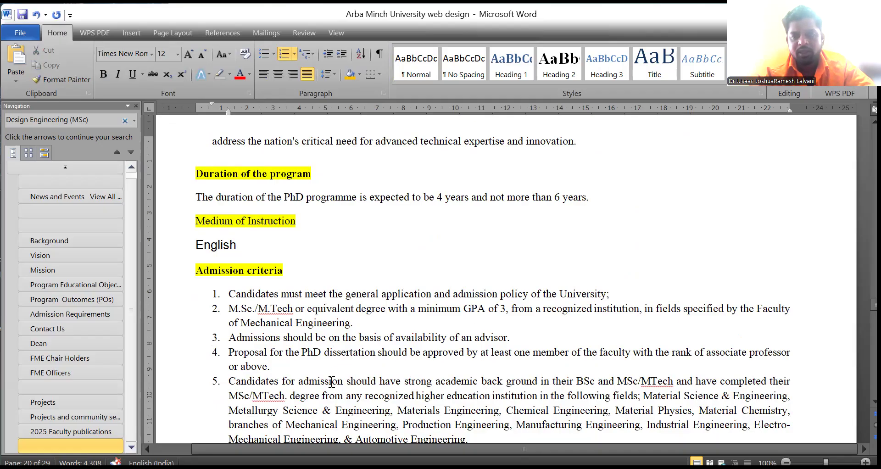
scroll(332, 382, "down", 3)
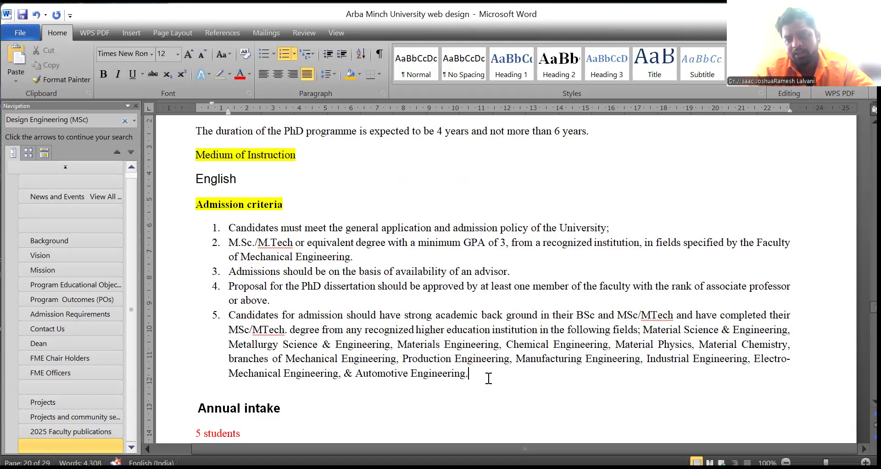
scroll(489, 378, "down", 20)
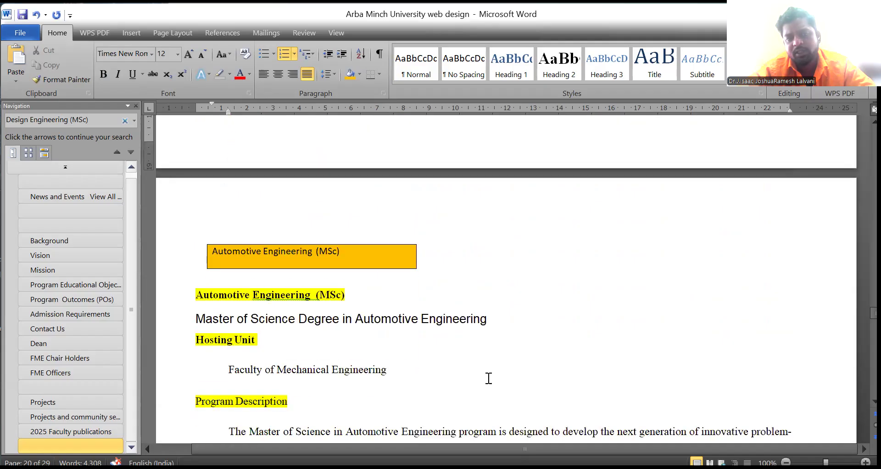
scroll(489, 378, "down", 7)
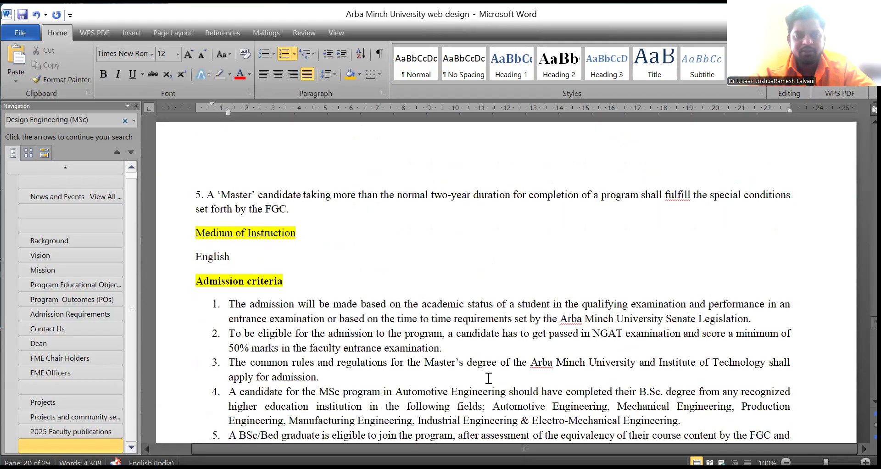
scroll(489, 378, "up", 8)
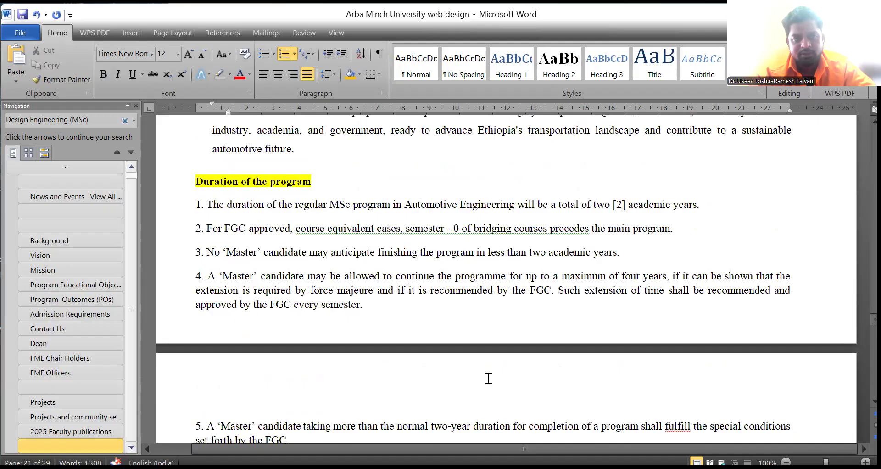
scroll(489, 378, "down", 10)
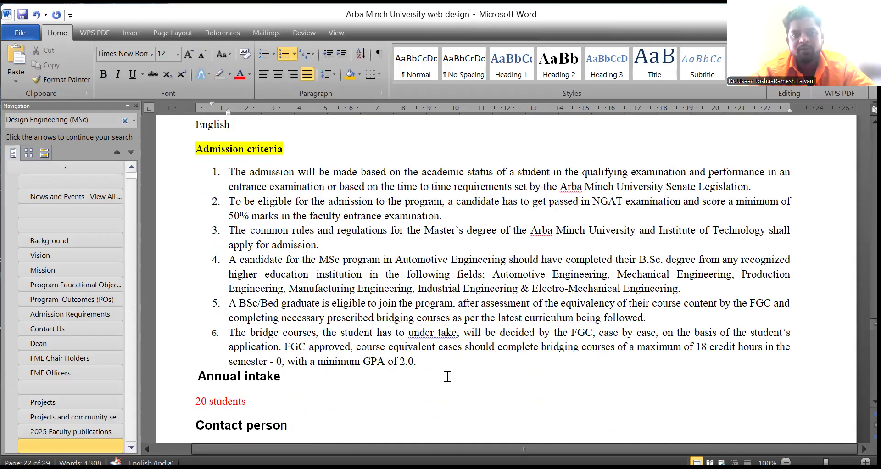
Step: Copy the NGAT examination criterion from the Automotive Engineering (MSc) list and add it as a new last item of the PhD admission criteria
left_click_drag(440, 216, 224, 205)
key("ctrl+c")
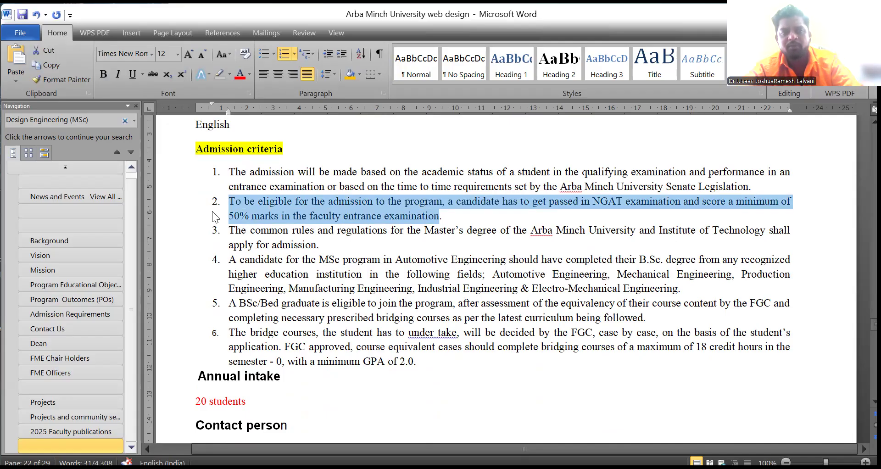
scroll(333, 308, "up", 12)
scroll(333, 308, "up", 10)
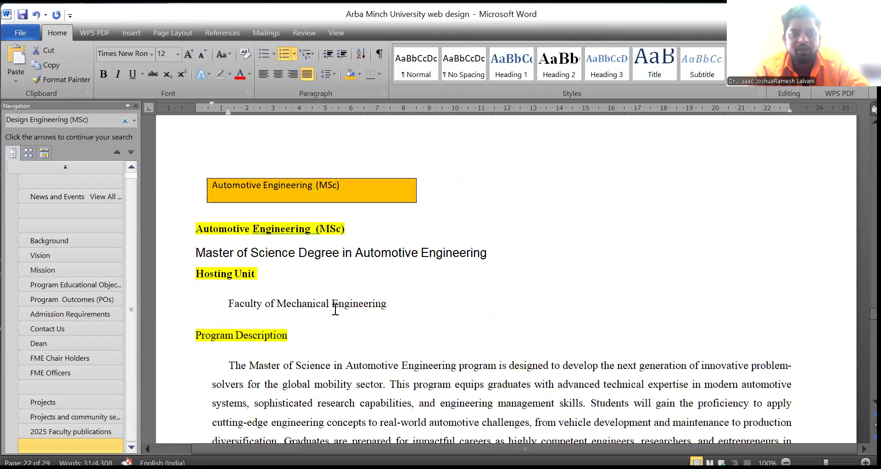
scroll(334, 308, "up", 12)
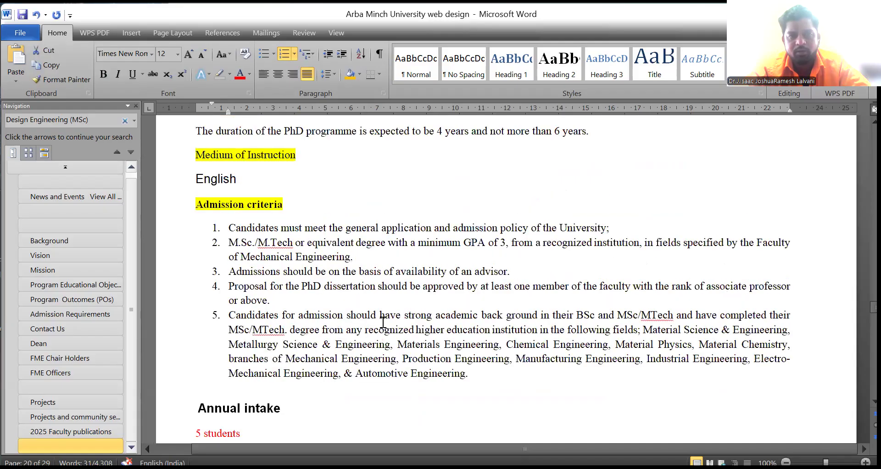
left_click(348, 297)
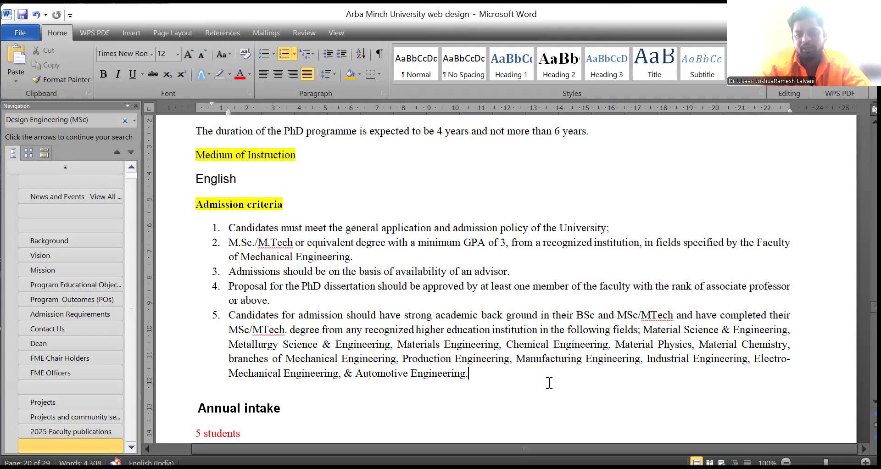
key("Return")
key("ctrl+v")
Step: Examine the NGAT requirement in item 2 of the Automotive Engineering (MSc) admission criteria
scroll(531, 362, "down", 10)
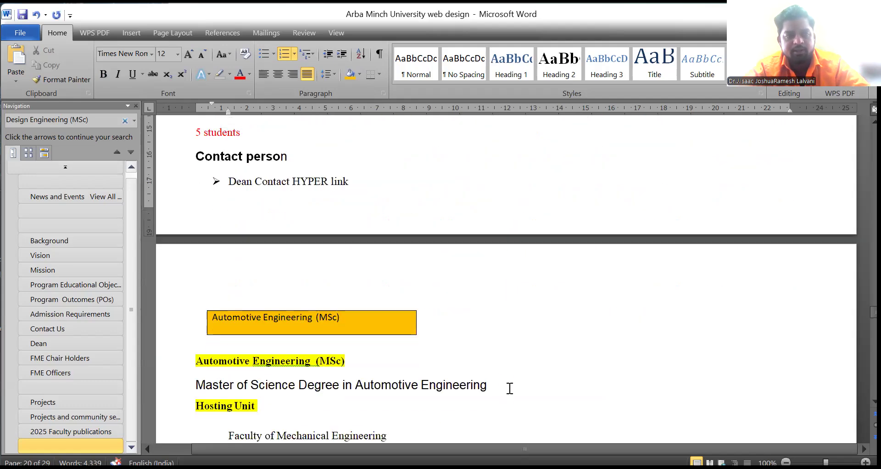
scroll(509, 388, "down", 20)
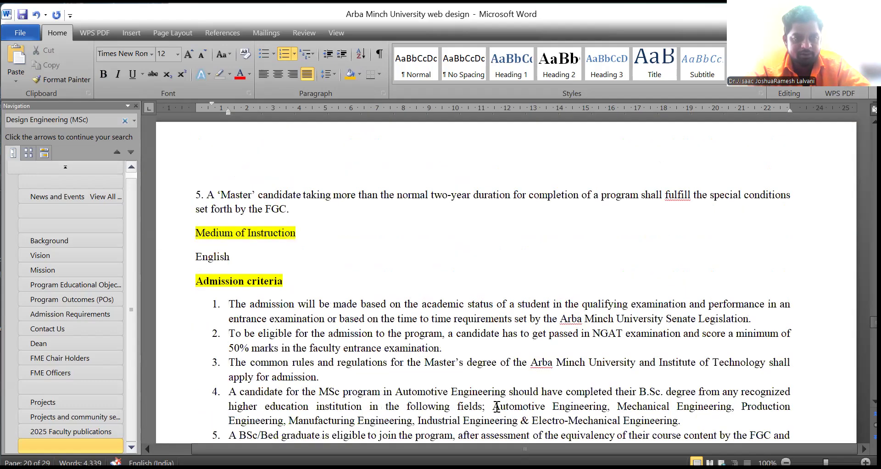
scroll(497, 407, "down", 5)
scroll(495, 408, "up", 2)
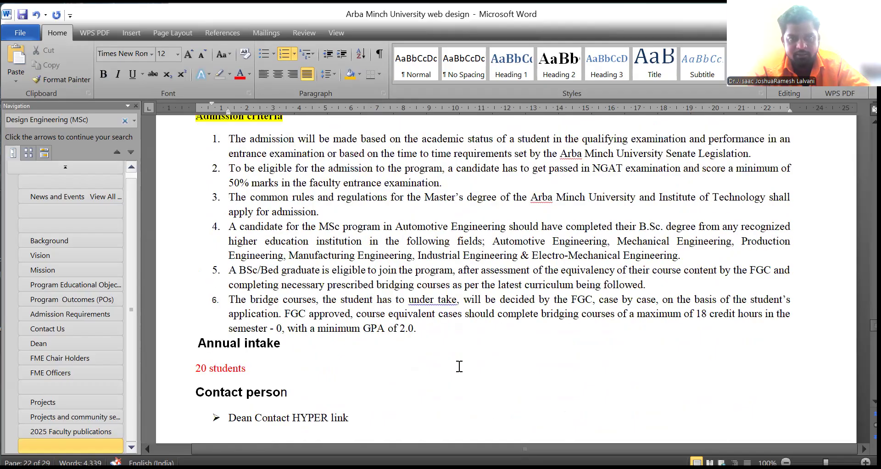
scroll(458, 364, "up", 1)
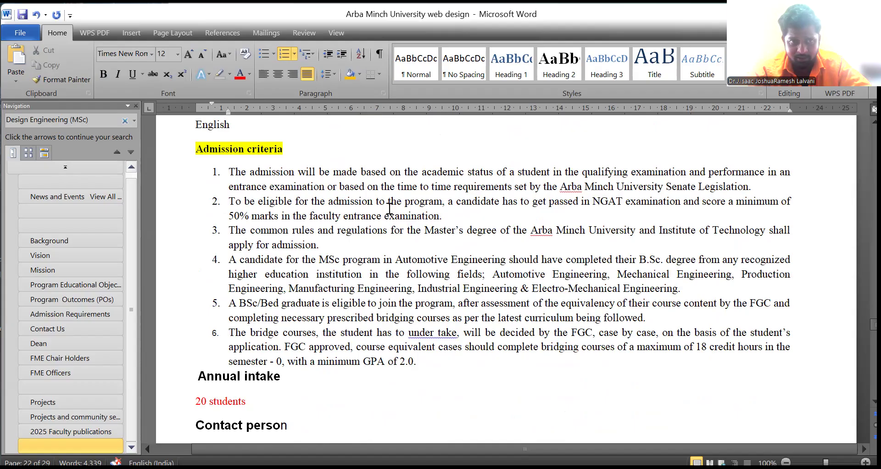
left_click_drag(628, 198, 581, 201)
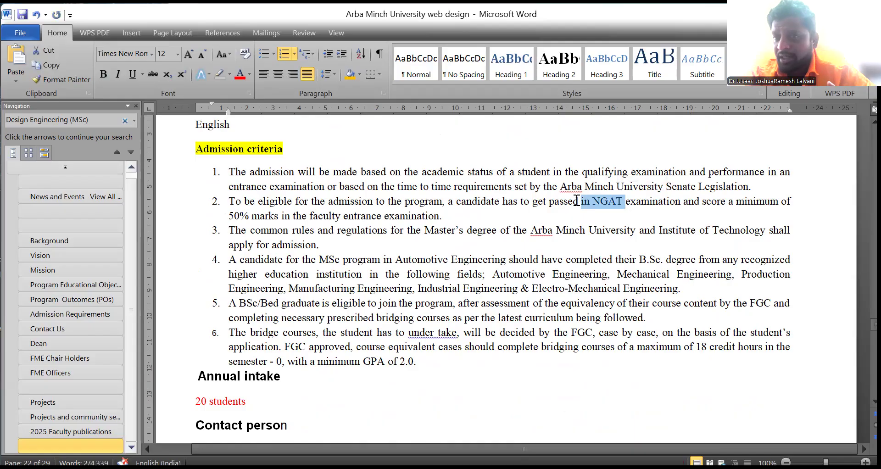
Step: Make the Medium of Instruction heading bold in the Automotive Engineering (MSc) section
left_click(453, 202)
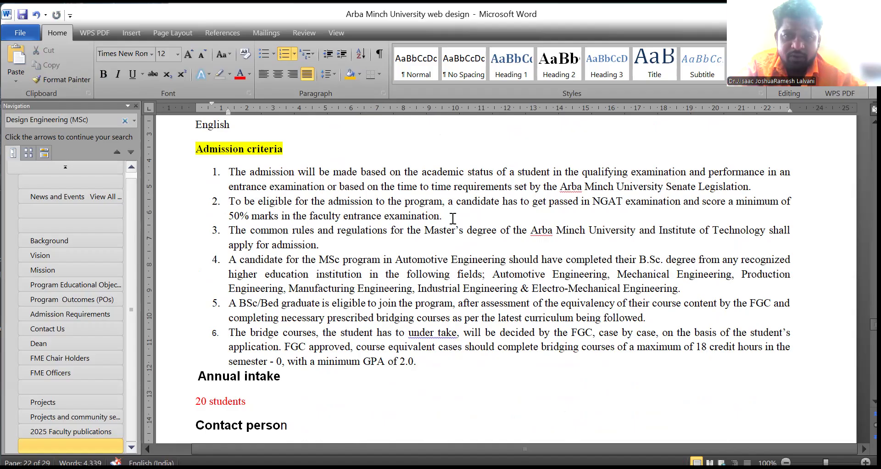
scroll(452, 219, "down", 10)
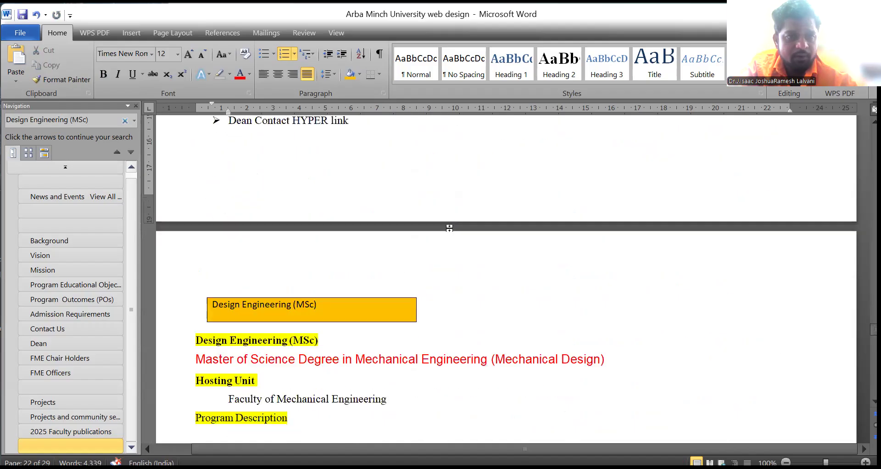
scroll(451, 229, "up", 4)
scroll(272, 280, "up", 2)
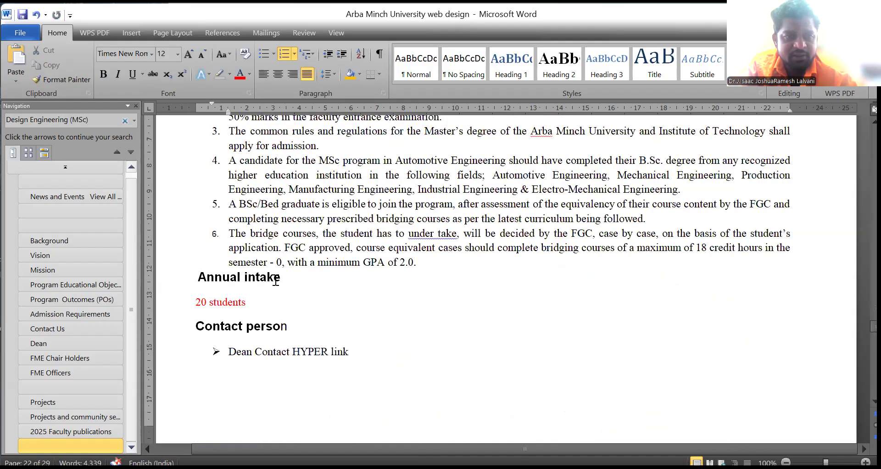
triple_click(276, 281)
scroll(275, 357, "up", 6)
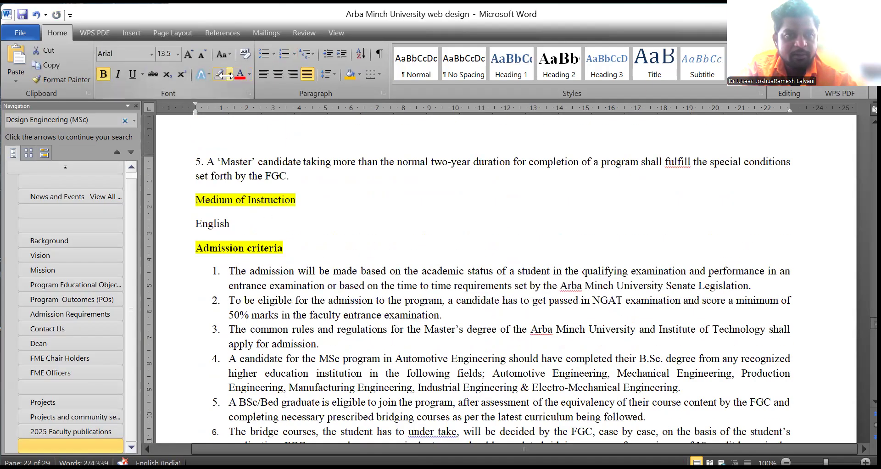
left_click(229, 75)
left_click(188, 200)
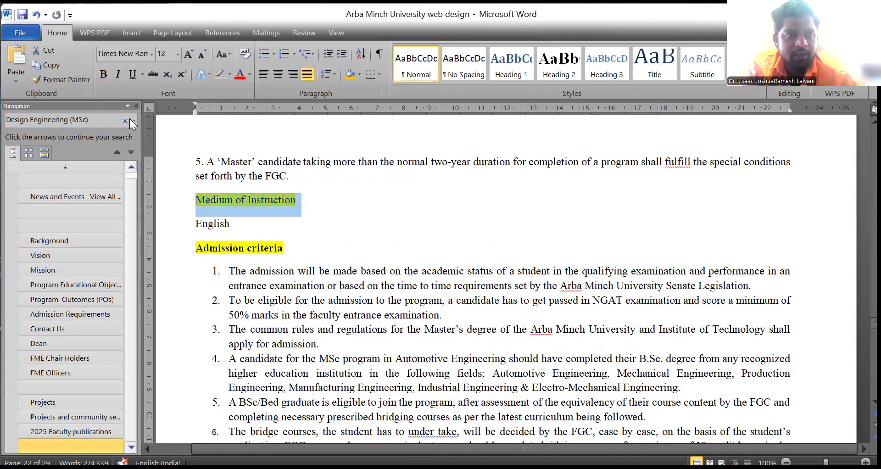
left_click(104, 74)
Step: Copy the formatting of the Medium of Instruction heading to the Annual intake and Contact person headings of Automotive Engineering (MSc)
left_click(62, 80)
scroll(310, 237, "down", 3)
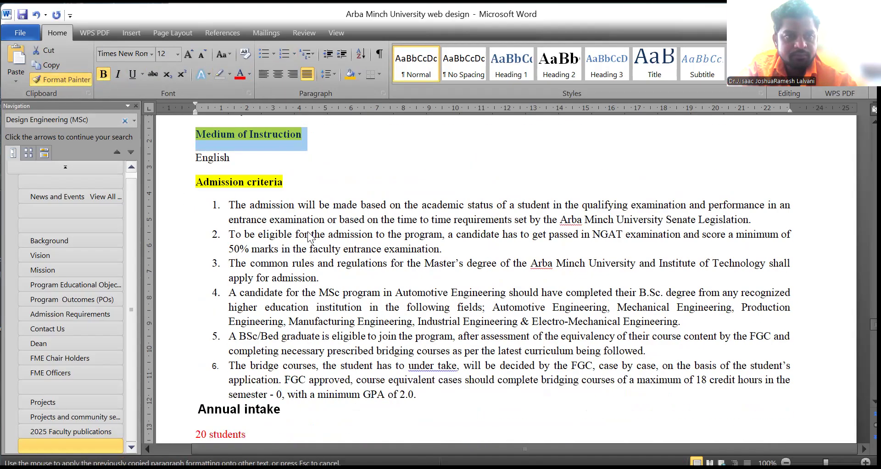
scroll(310, 238, "down", 6)
left_click_drag(285, 274, 198, 276)
left_click(62, 79)
left_click_drag(288, 324, 196, 325)
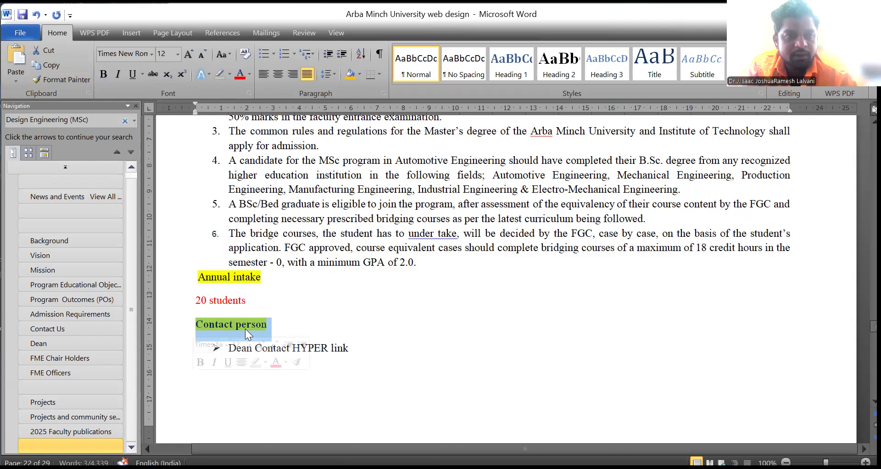
Step: Examine the Design Engineering (MSc) title, the full degree name below it and the hosting unit
scroll(256, 326, "down", 12)
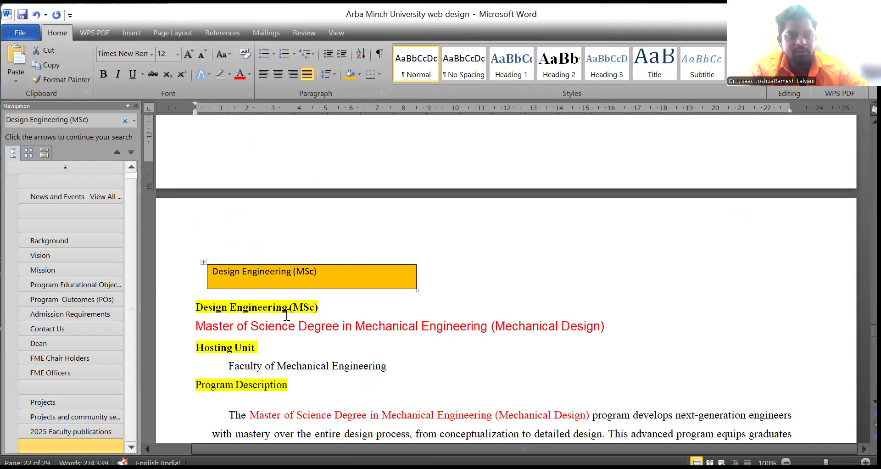
left_click(255, 275)
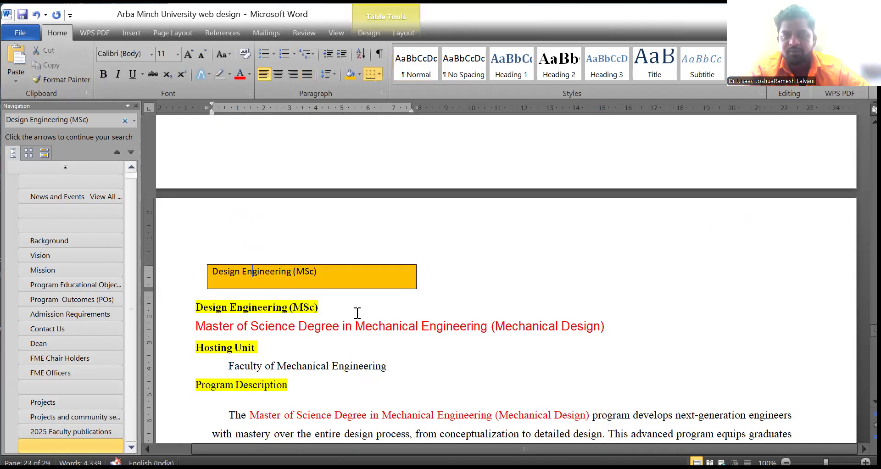
left_click(151, 314)
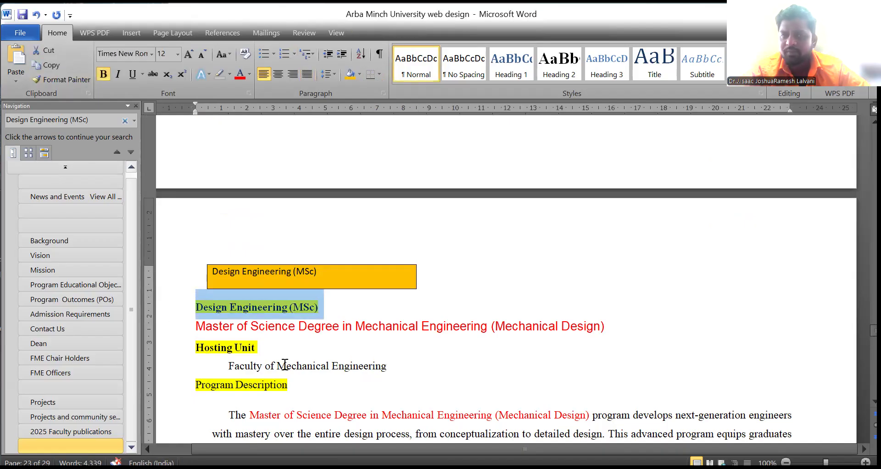
left_click_drag(253, 326, 540, 331)
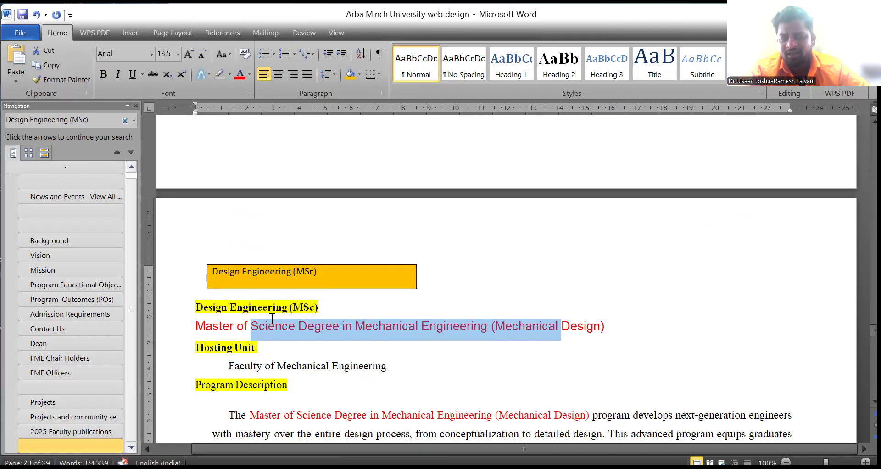
left_click(203, 334)
left_click_drag(196, 327, 585, 328)
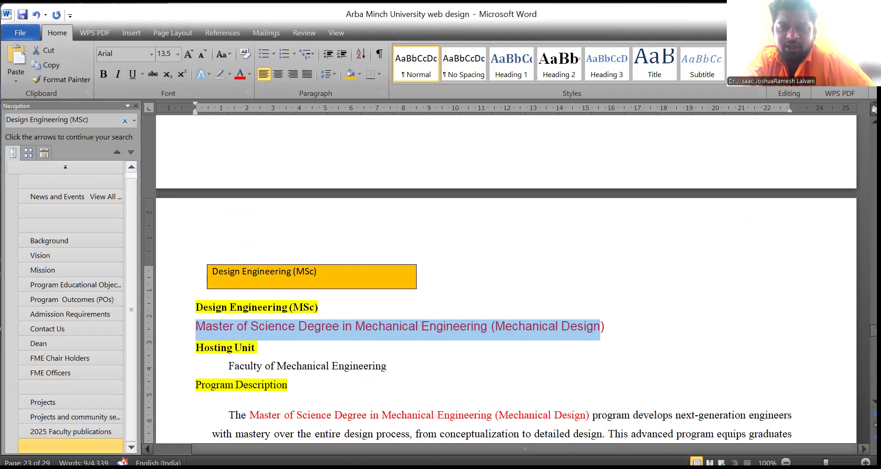
left_click(624, 331)
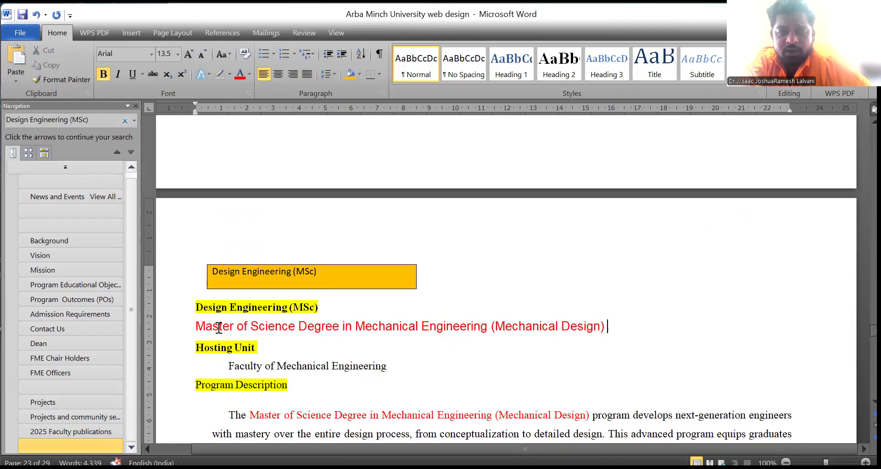
triple_click(267, 371)
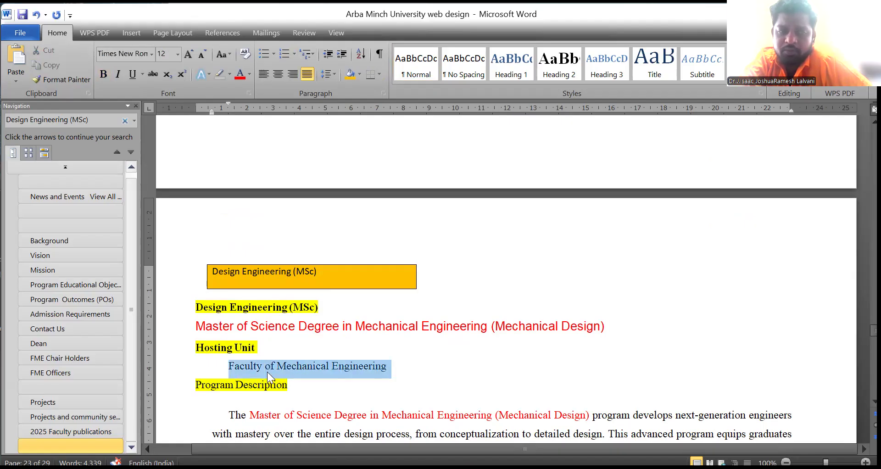
triple_click(405, 325)
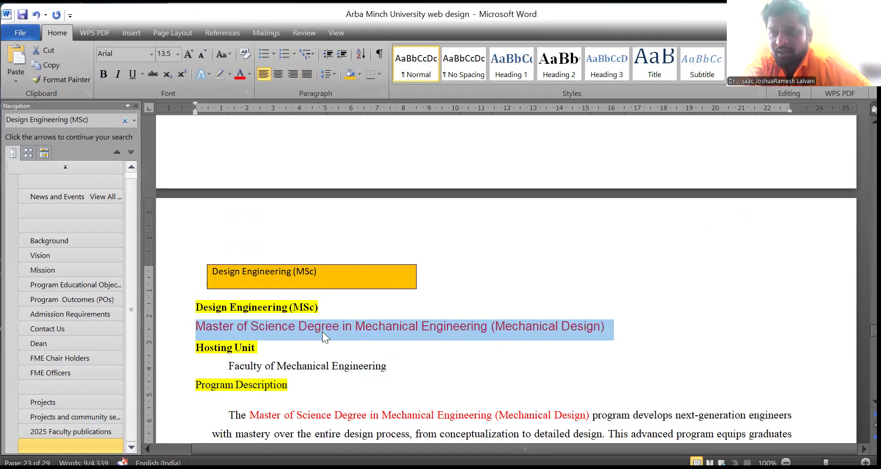
left_click(490, 331)
Step: Delete the duplicate full stop at the end of the Design Engineering (MSc) program description
scroll(448, 354, "down", 3)
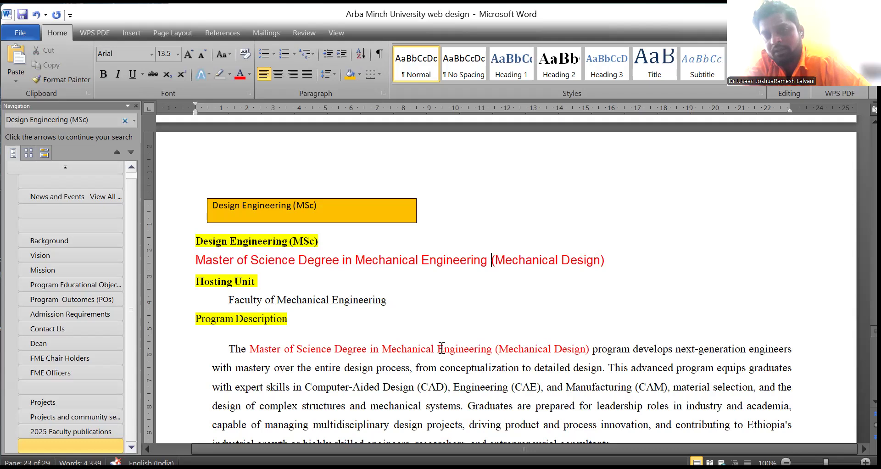
scroll(442, 348, "down", 6)
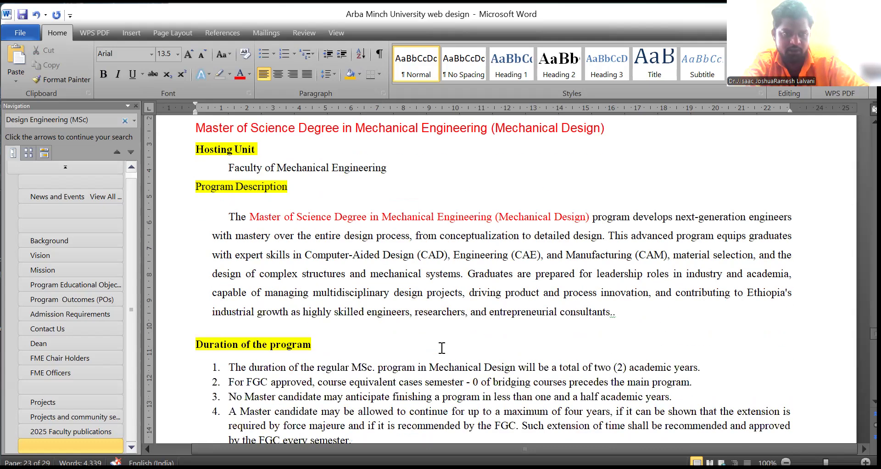
left_click(617, 311)
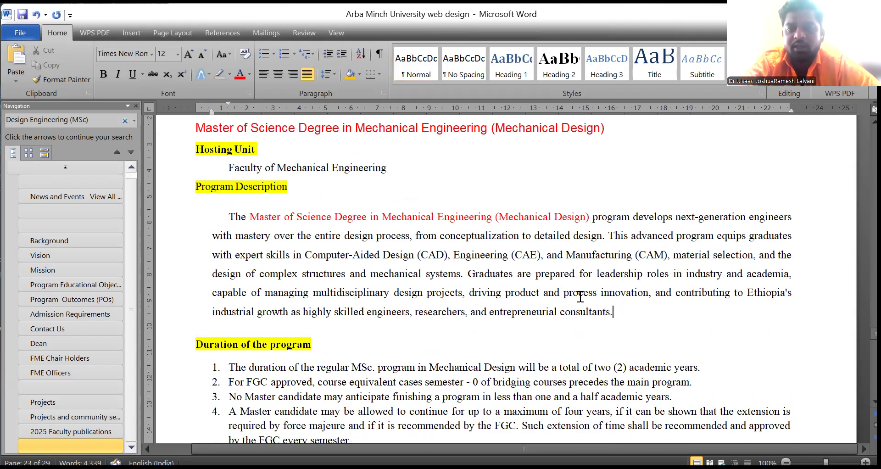
Step: Review the Design Engineering (MSc) program description, duration, medium of instruction, admission criteria and annual intake
left_click_drag(614, 324, 229, 217)
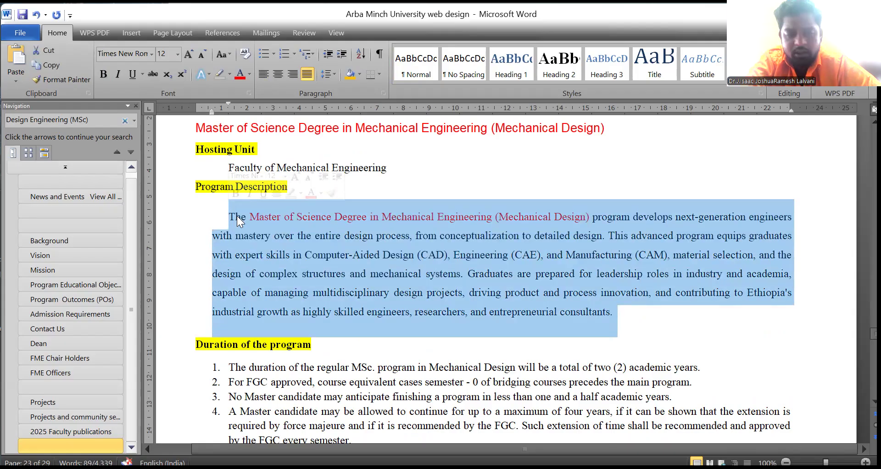
scroll(236, 215, "down", 3)
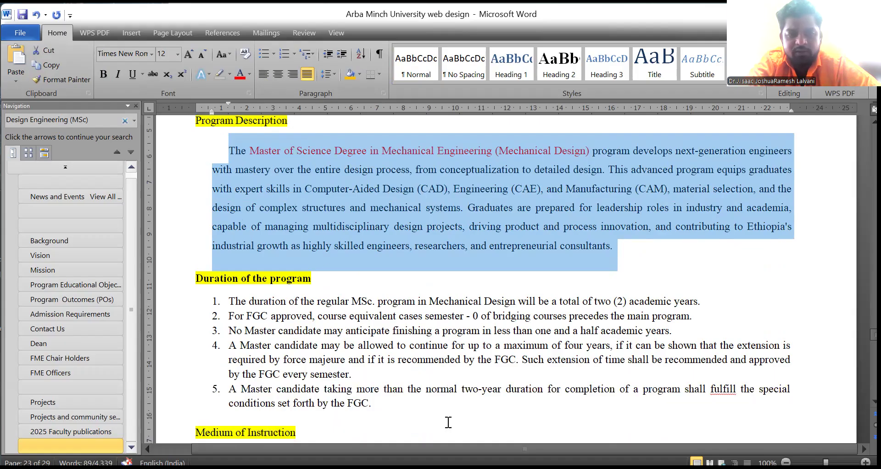
left_click_drag(233, 302, 459, 389)
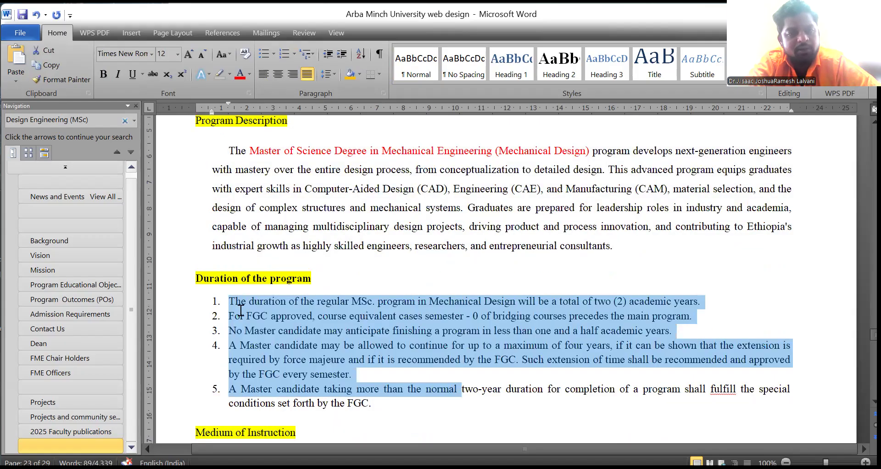
scroll(240, 310, "down", 8)
scroll(240, 311, "down", 6)
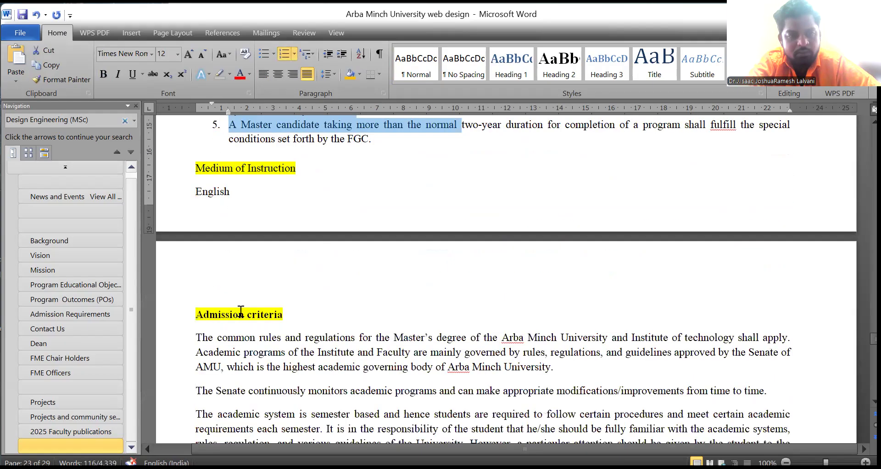
scroll(252, 305, "down", 6)
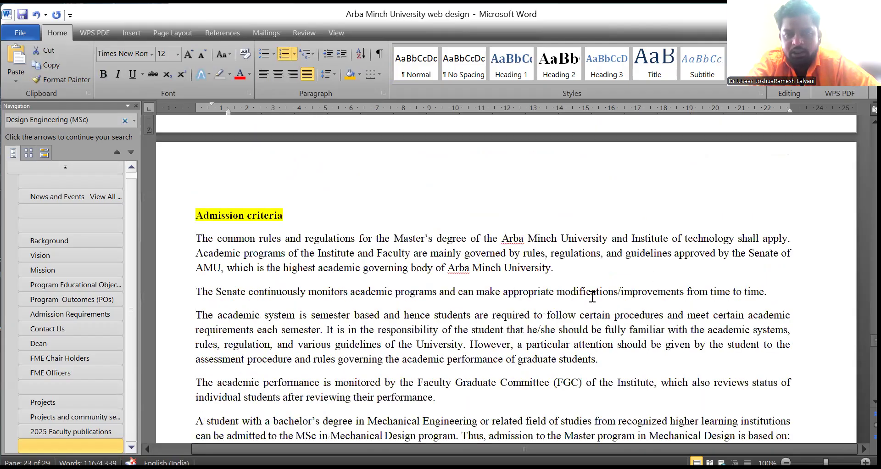
scroll(491, 379, "down", 4)
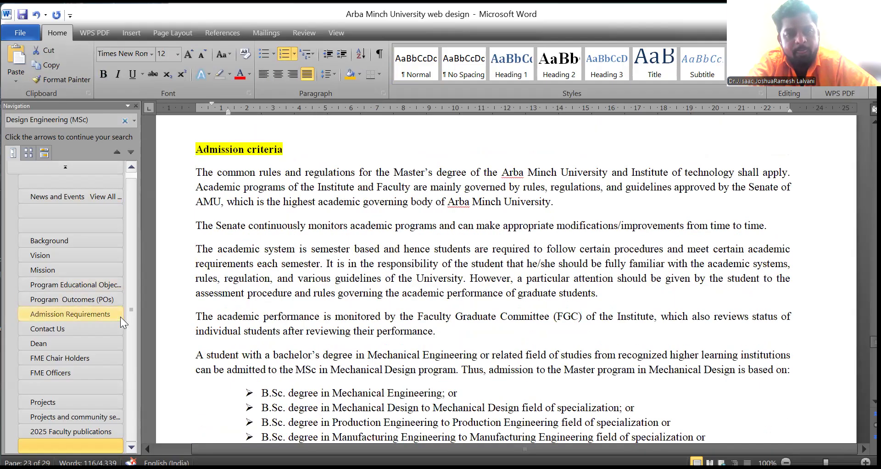
scroll(227, 185, "down", 6)
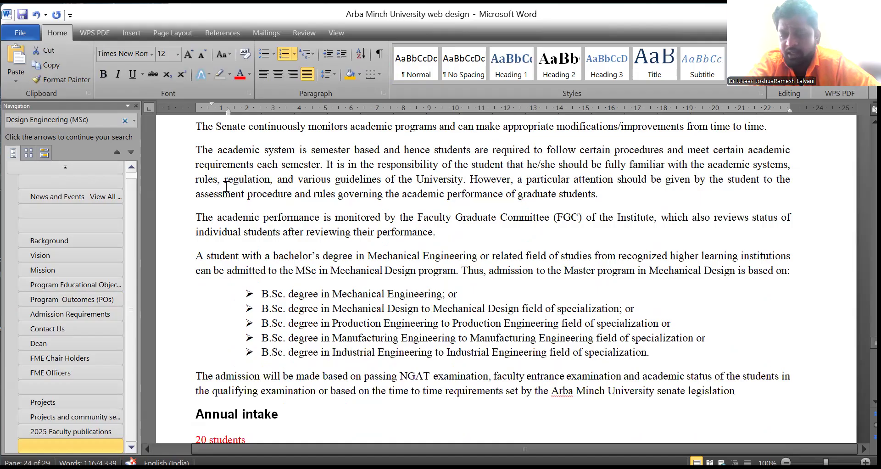
scroll(226, 186, "down", 8)
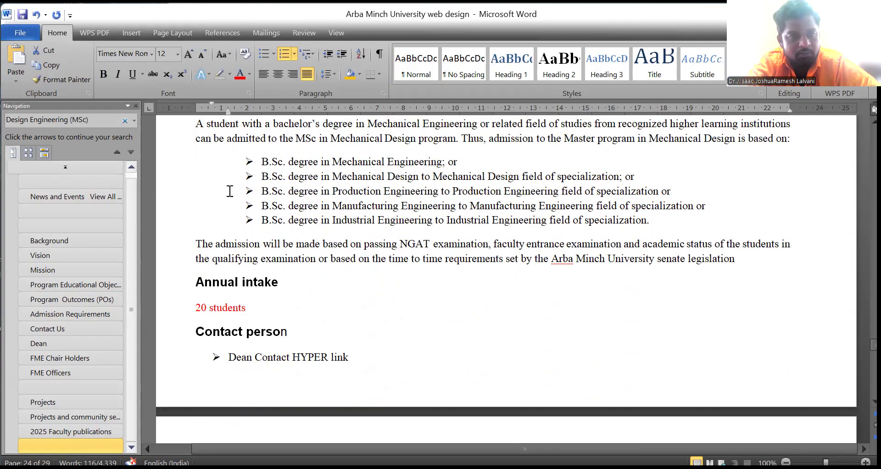
triple_click(203, 308)
left_click(262, 202)
Step: Review the Manufacturing Engineering and Automation (MSc) title, duration, admission criteria with the NGAT paragraph, and annual intake, continuing to Metallurgy & Materials Engineering (MSc)
scroll(262, 284, "down", 6)
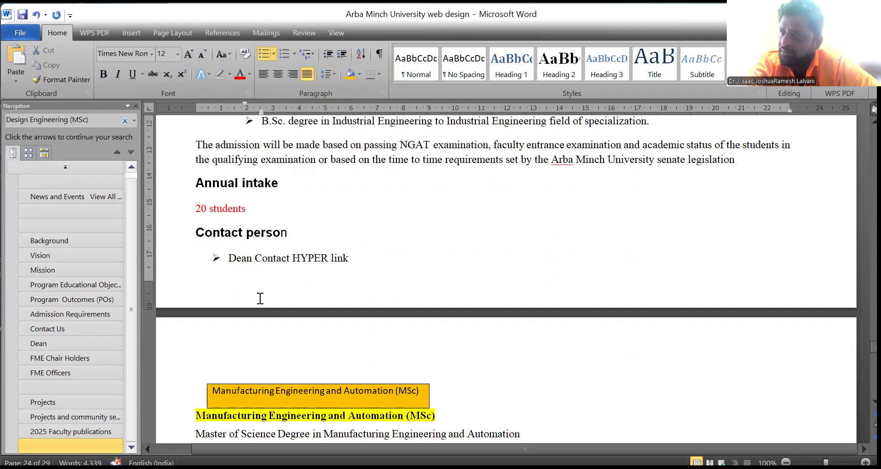
scroll(260, 297, "down", 2)
triple_click(258, 292)
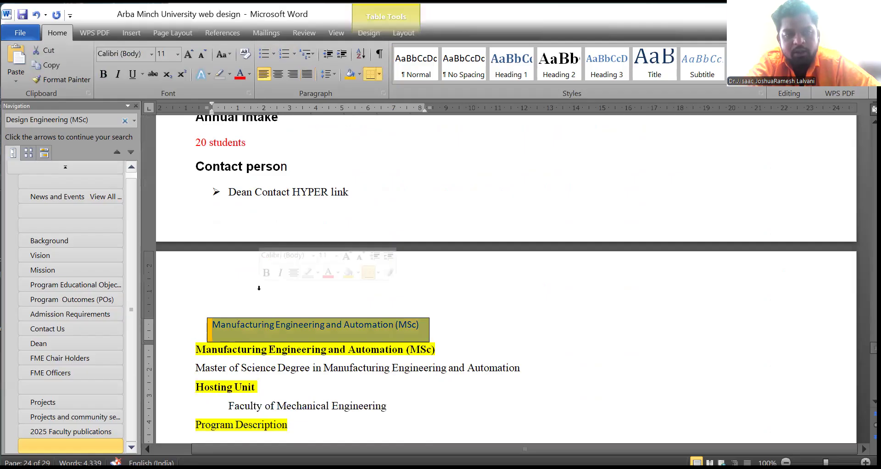
left_click(182, 281)
left_click(291, 349)
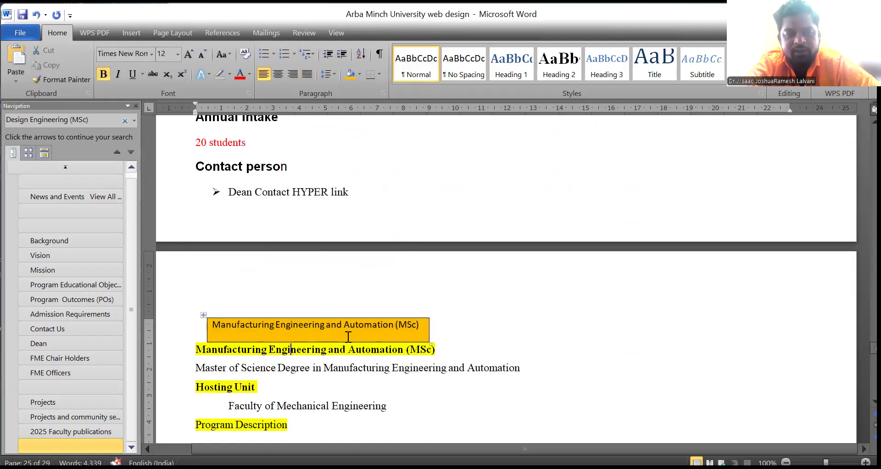
scroll(348, 338, "down", 2)
scroll(274, 330, "down", 3)
scroll(509, 347, "down", 7)
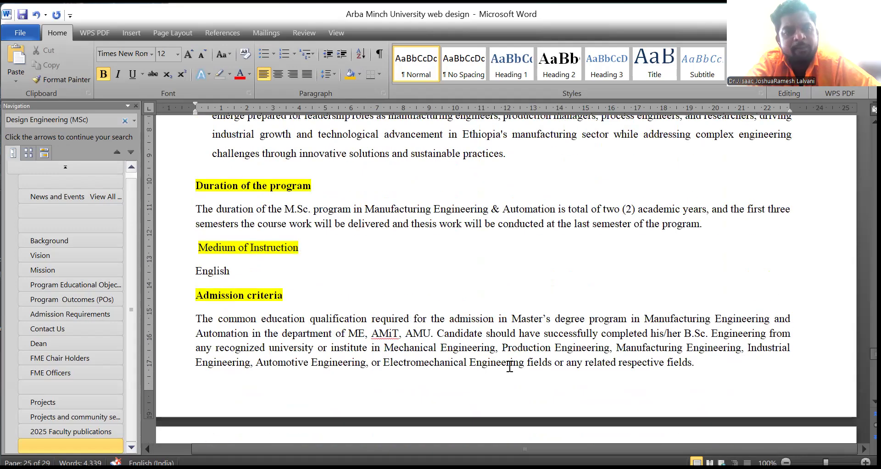
scroll(510, 366, "down", 4)
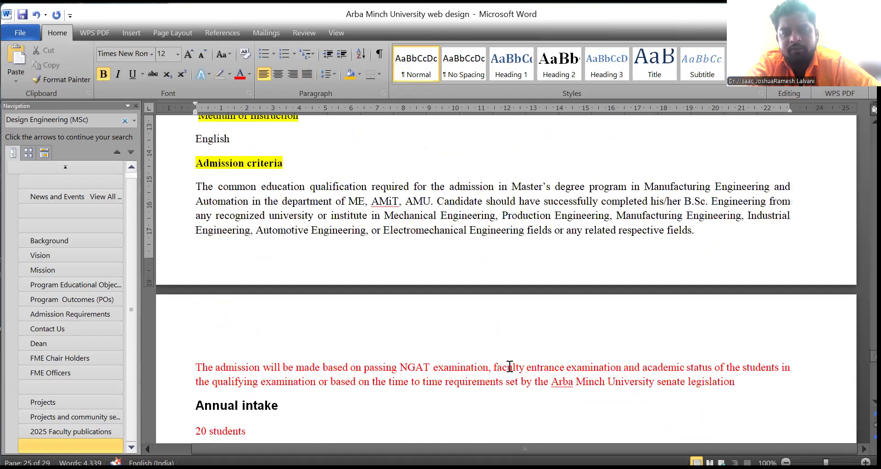
left_click_drag(761, 390, 190, 366)
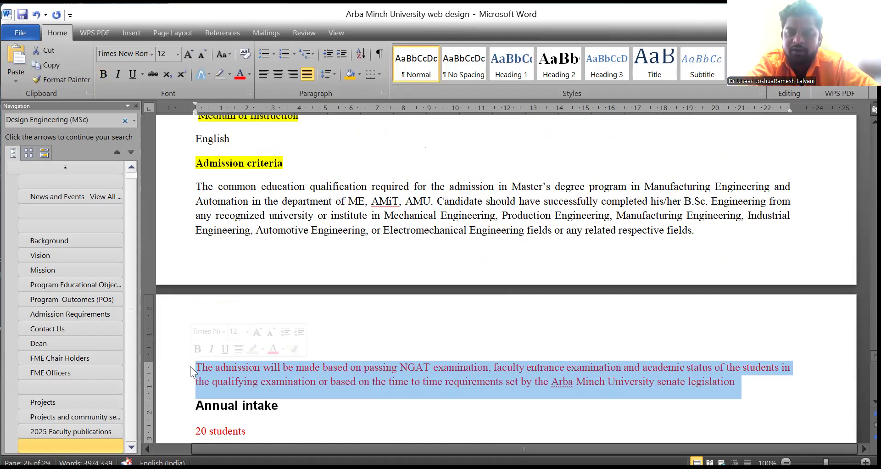
scroll(190, 366, "down", 1)
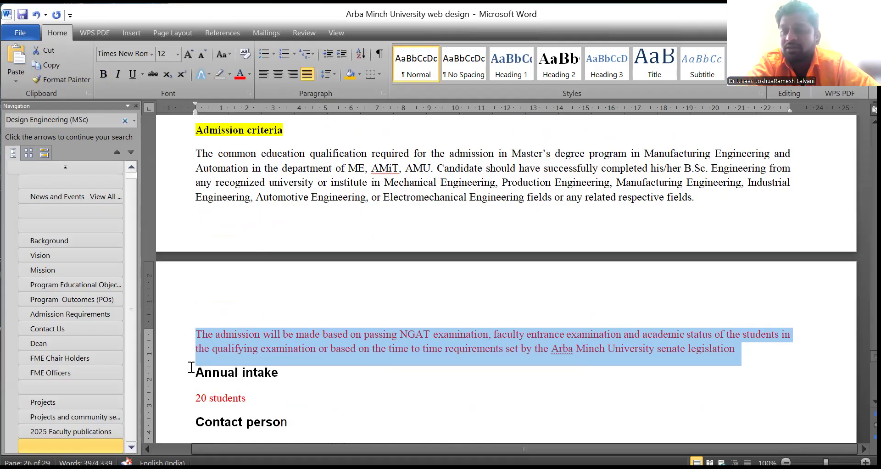
scroll(191, 367, "down", 3)
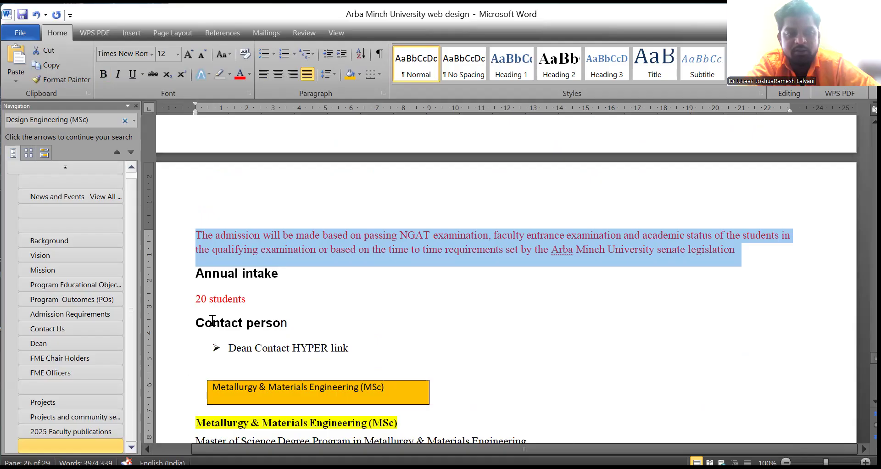
scroll(199, 322, "down", 2)
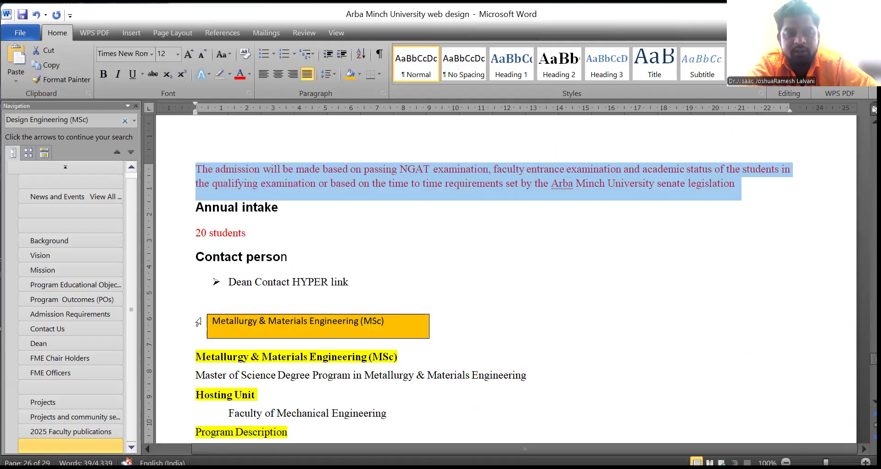
Step: Review the Metallurgy & Materials Engineering (MSc) title, program description, duration, medium of instruction and admission criteria
left_click(269, 208)
scroll(262, 247, "down", 3)
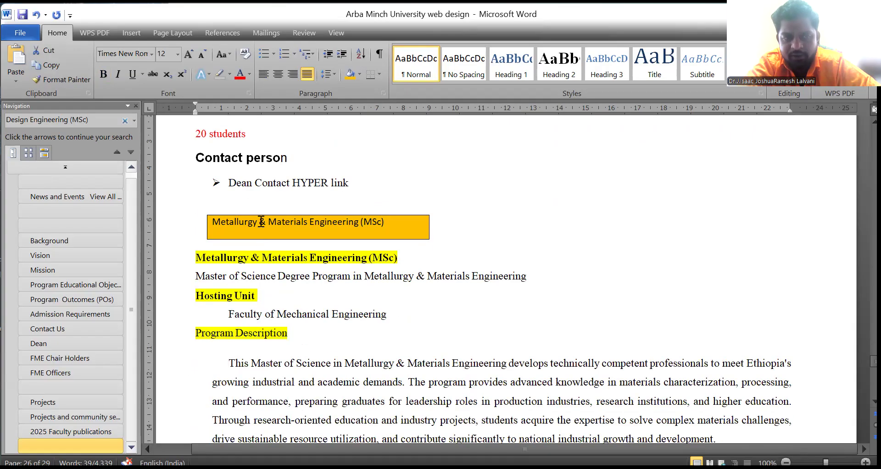
triple_click(261, 223)
scroll(283, 301, "down", 4)
left_click(283, 301)
scroll(283, 302, "down", 10)
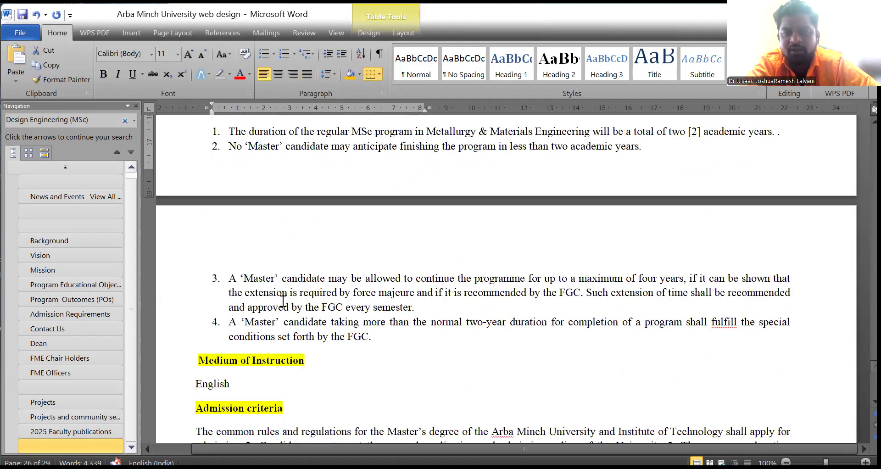
scroll(283, 302, "down", 1)
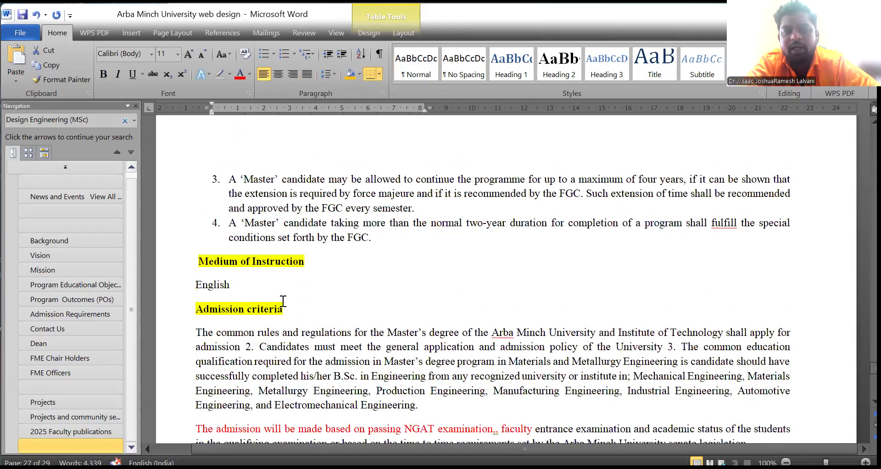
scroll(283, 301, "up", 4)
scroll(281, 301, "down", 5)
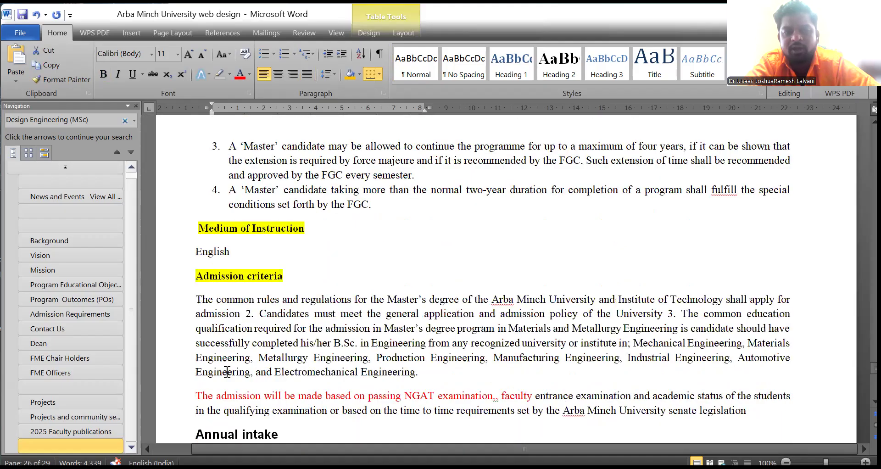
Step: Delete the duplicate comma after "NGAT examination" in the Metallurgy & Materials Engineering (MSc) admission criteria
scroll(226, 371, "down", 1)
left_click(183, 364)
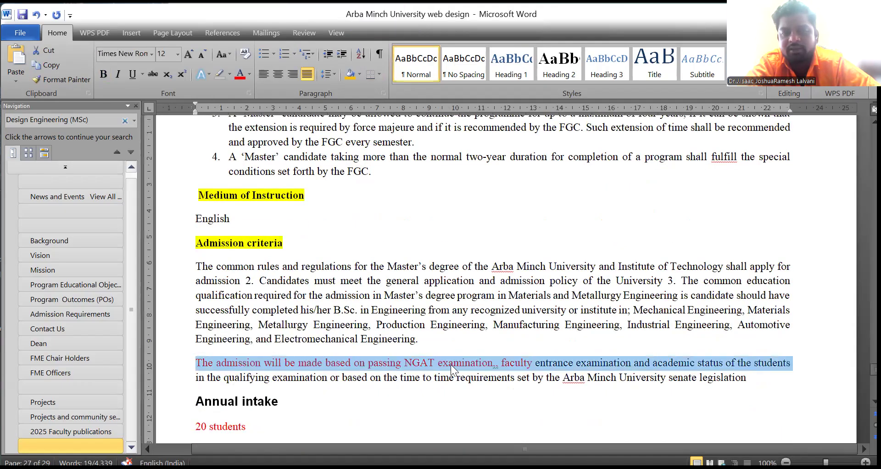
left_click(501, 363)
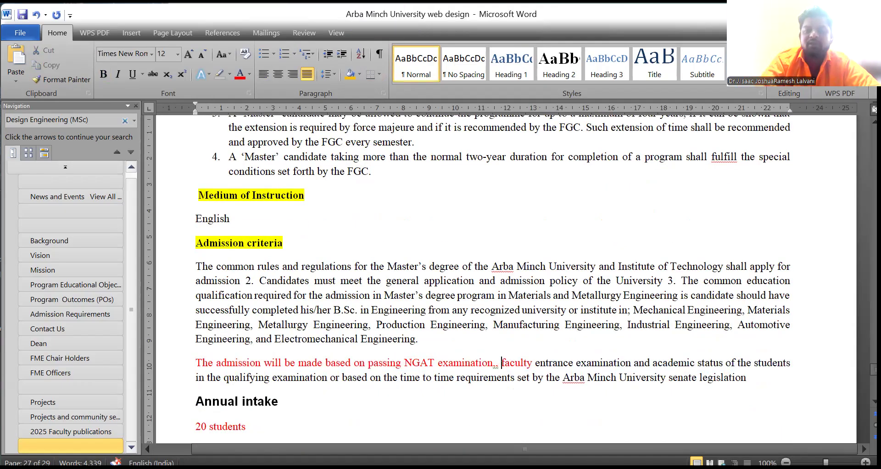
key("BackSpace")
key("BackSpace")
Step: Swap the two label boxes above the lab list so that Facilities sits above Laboratories
scroll(487, 386, "down", 3)
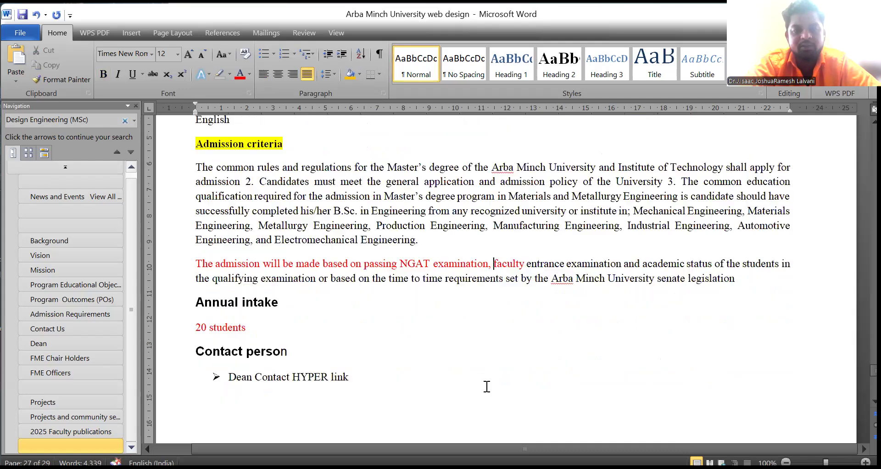
scroll(487, 386, "down", 7)
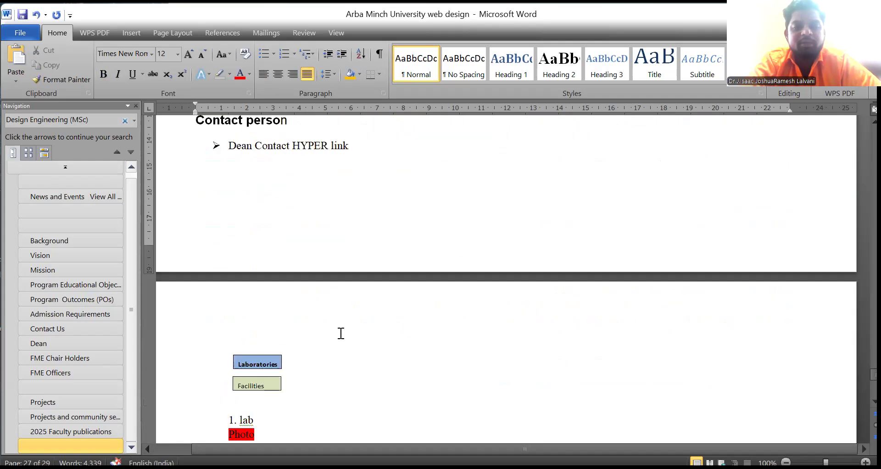
left_click(254, 368)
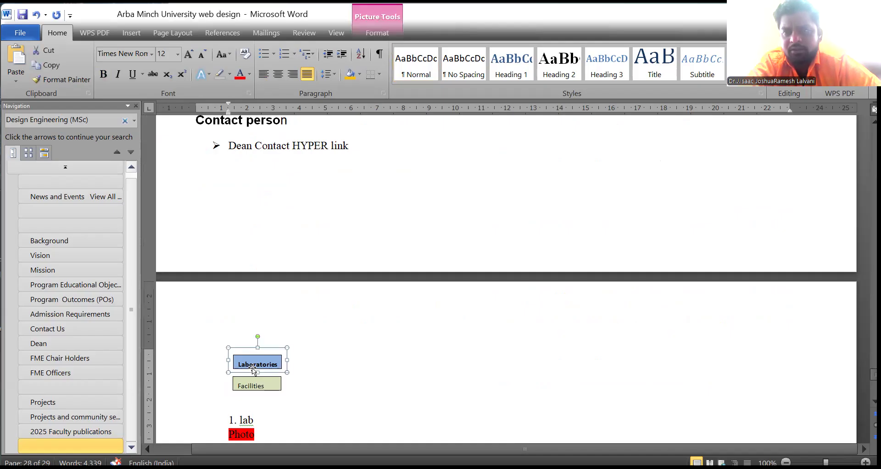
left_click(255, 385)
left_click(256, 368)
left_click_drag(253, 384, 255, 357)
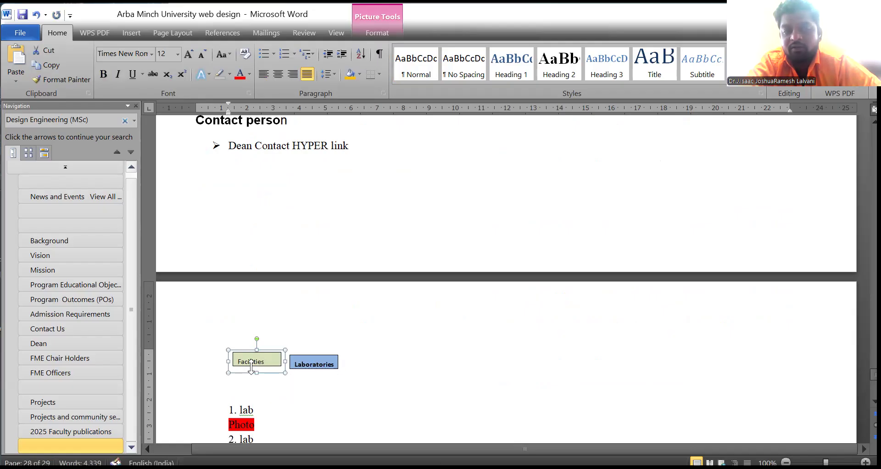
left_click_drag(310, 367, 251, 389)
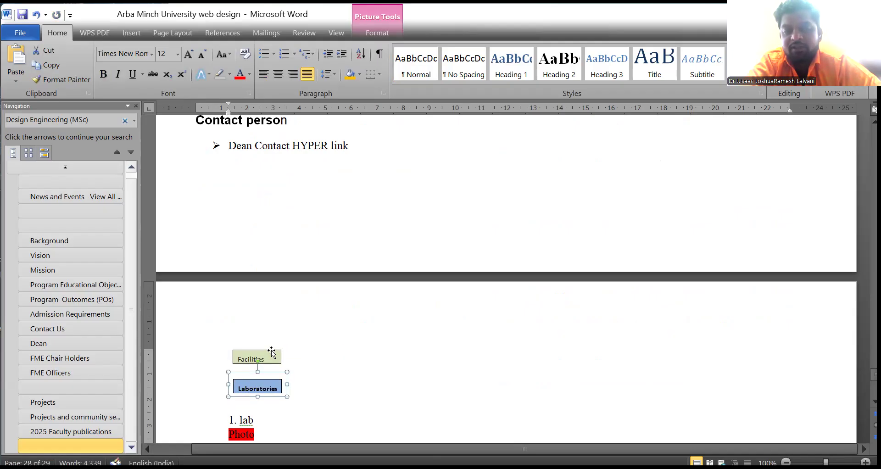
Step: Examine the numbered lab entries and their photo placeholders below the Laboratories label
scroll(243, 396, "down", 1)
double_click(247, 386)
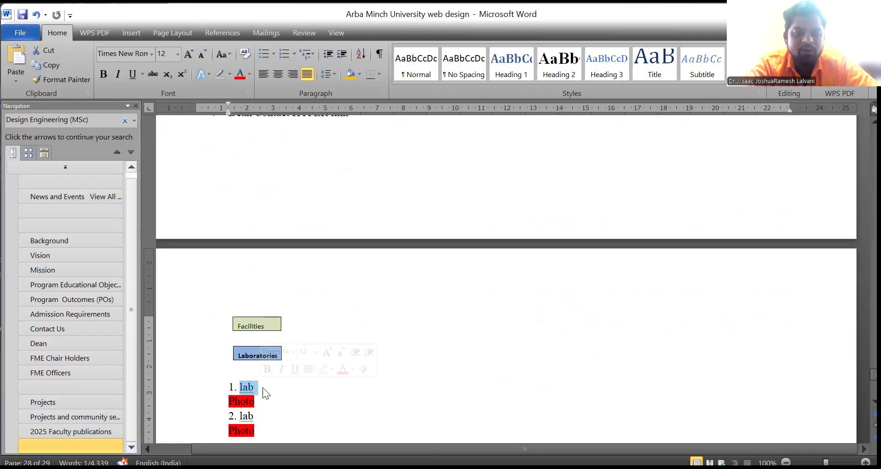
scroll(263, 388, "down", 10)
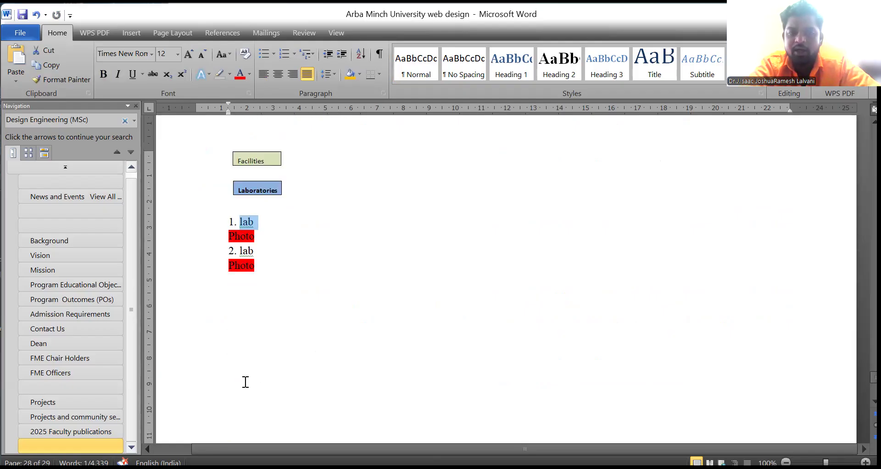
scroll(245, 381, "up", 2)
Step: Review the Services section on the last page, checking the Training And Consultation label, its heading and the Ongoing Consultation line
scroll(236, 385, "down", 9)
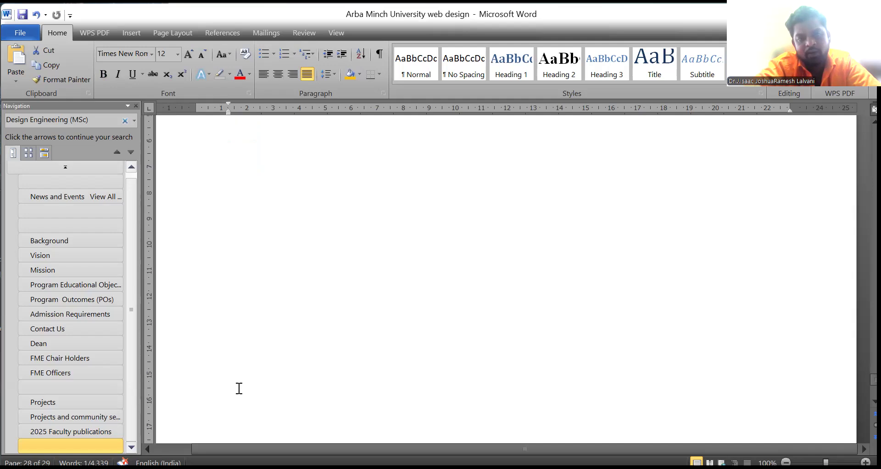
scroll(237, 388, "down", 4)
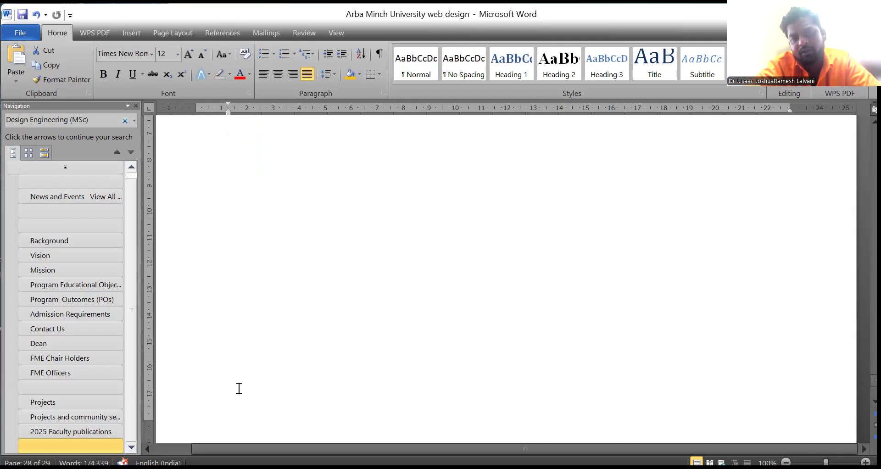
left_click(249, 387)
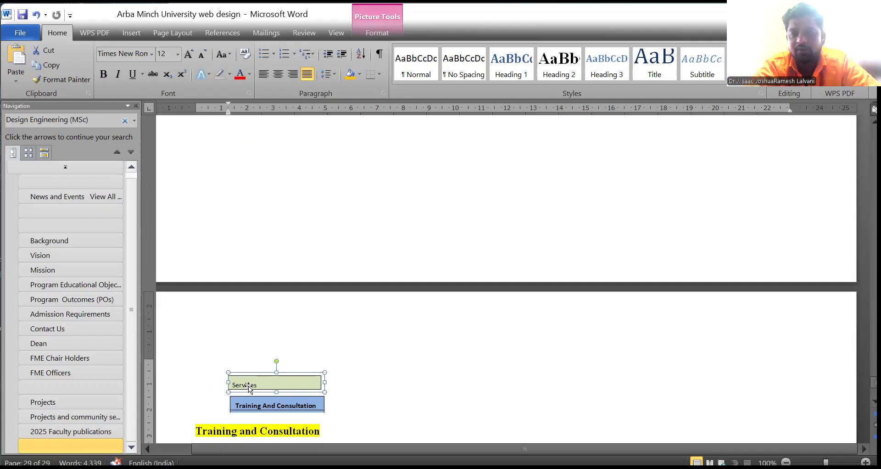
left_click(255, 406)
scroll(256, 406, "down", 3)
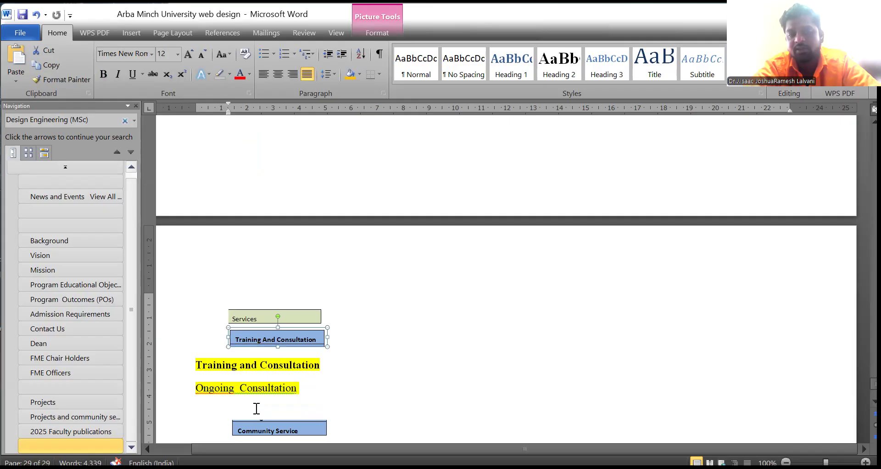
double_click(253, 364)
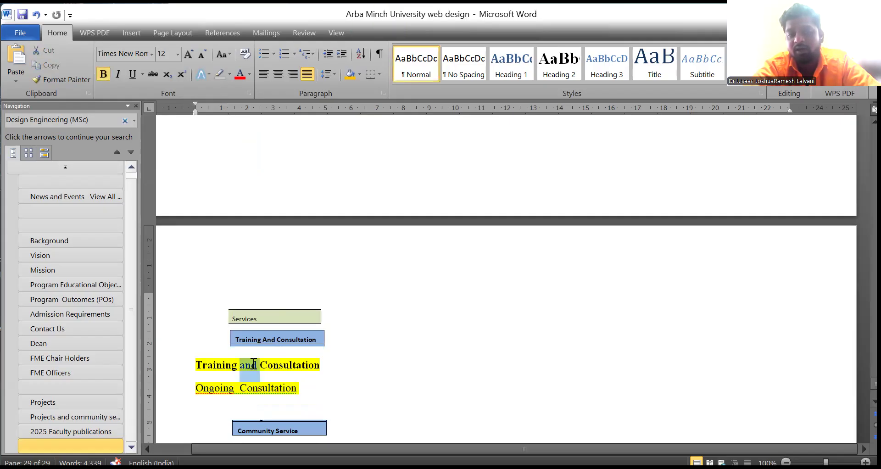
left_click(238, 337)
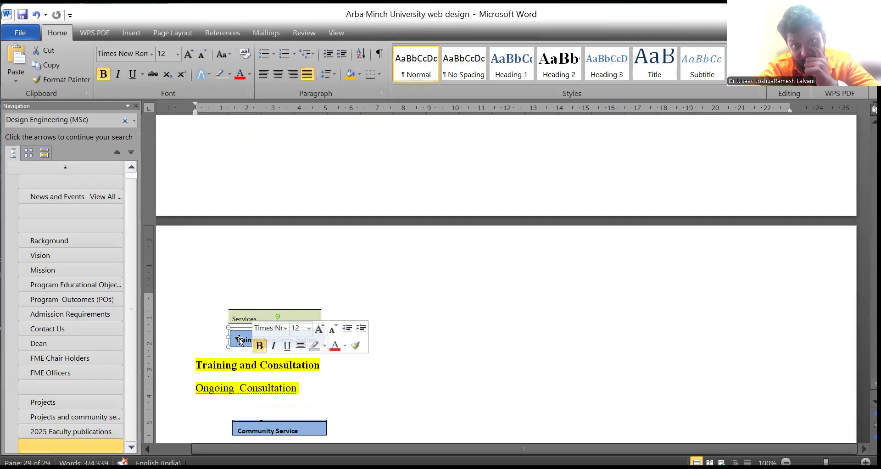
triple_click(219, 365)
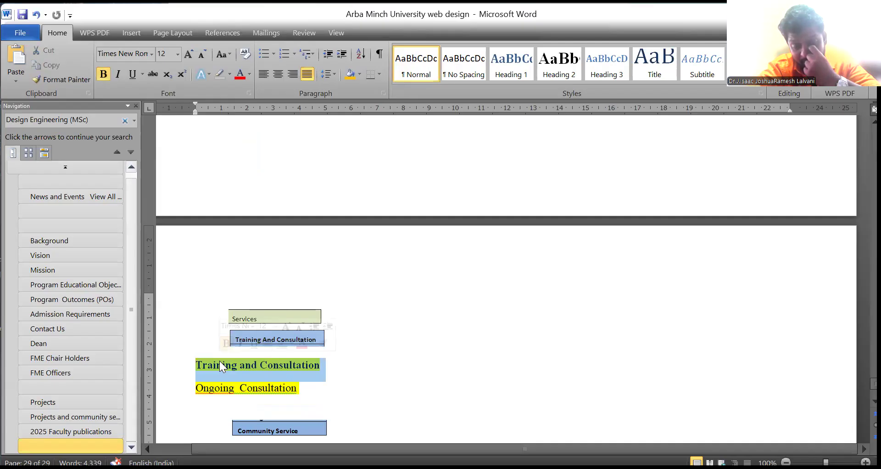
double_click(233, 389)
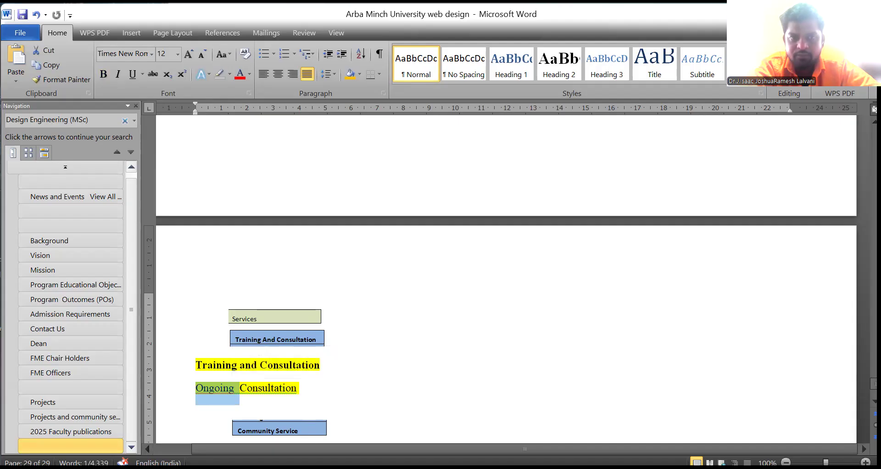
left_click(240, 388)
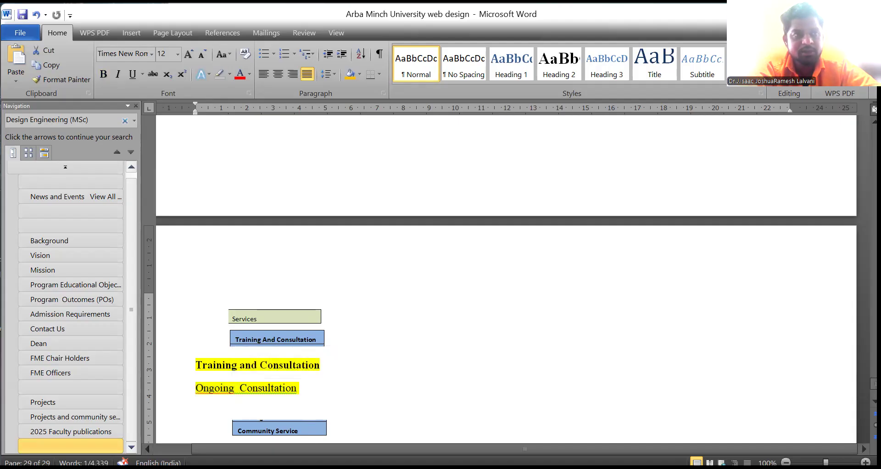